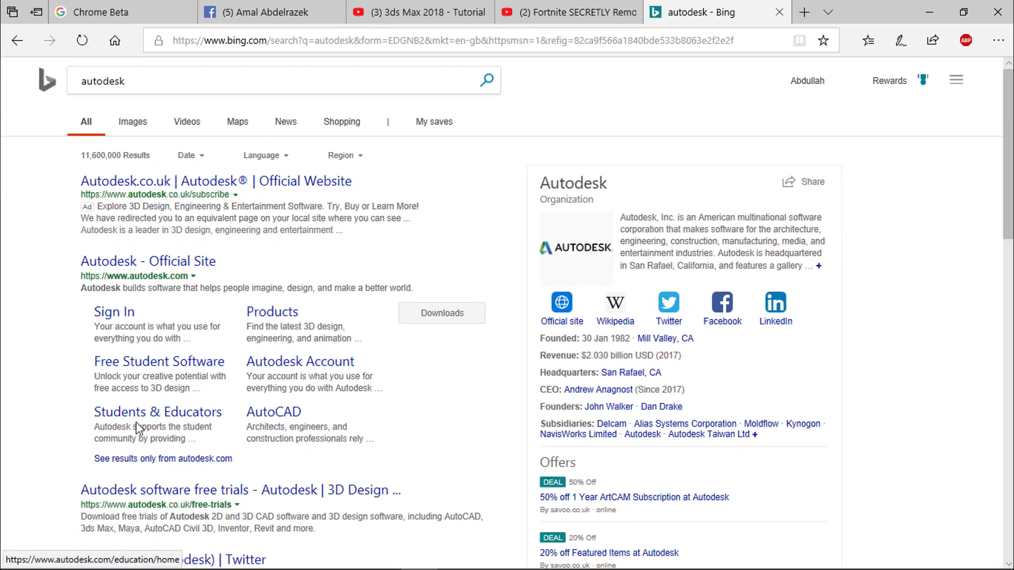
# - Go to the Autodesk Education home page and browse its Free software catalogue of student products
pyautogui.click(168, 422)
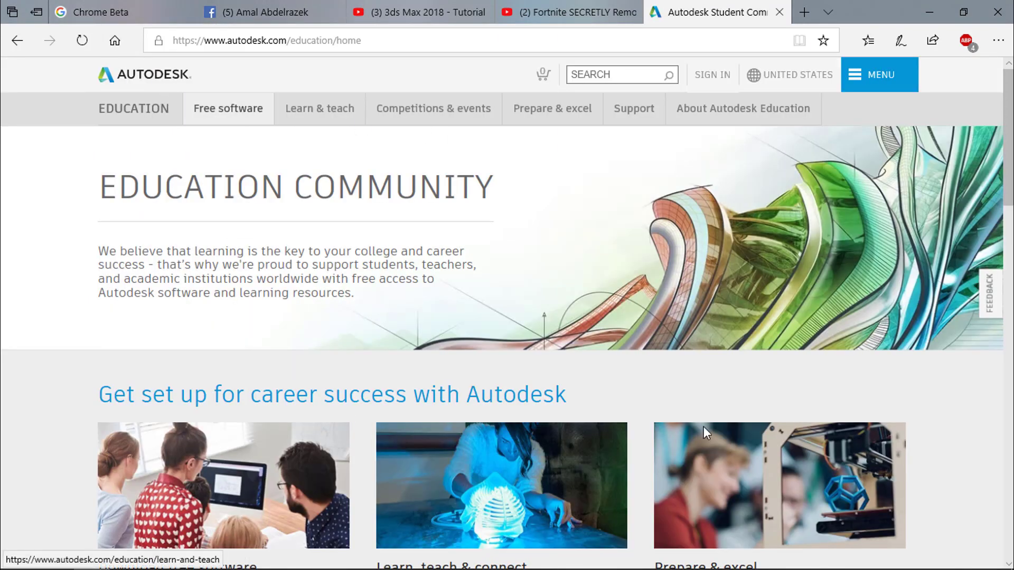
pyautogui.scroll(-15, 446, 431)
pyautogui.scroll(15, 447, 431)
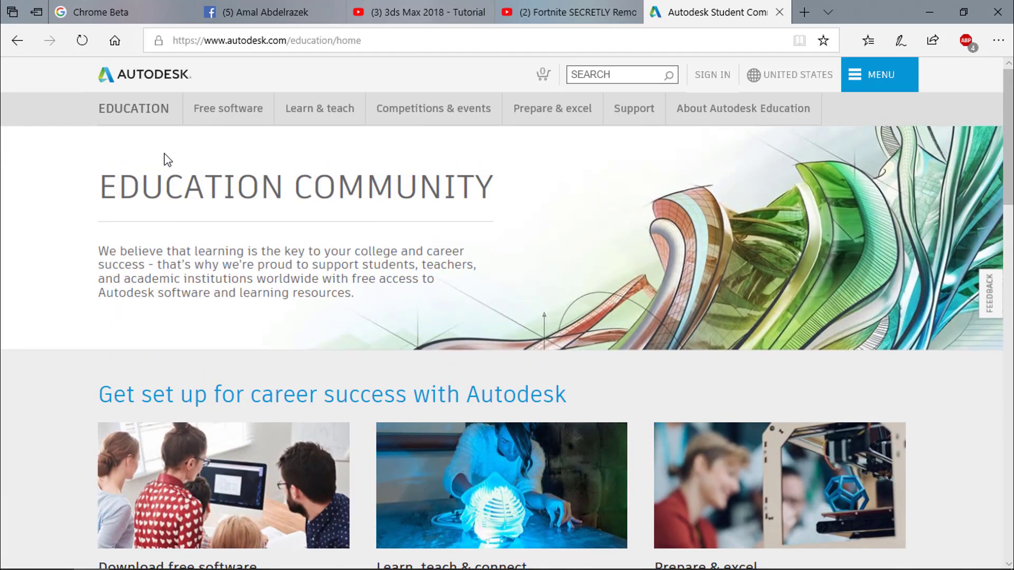
pyautogui.click(226, 123)
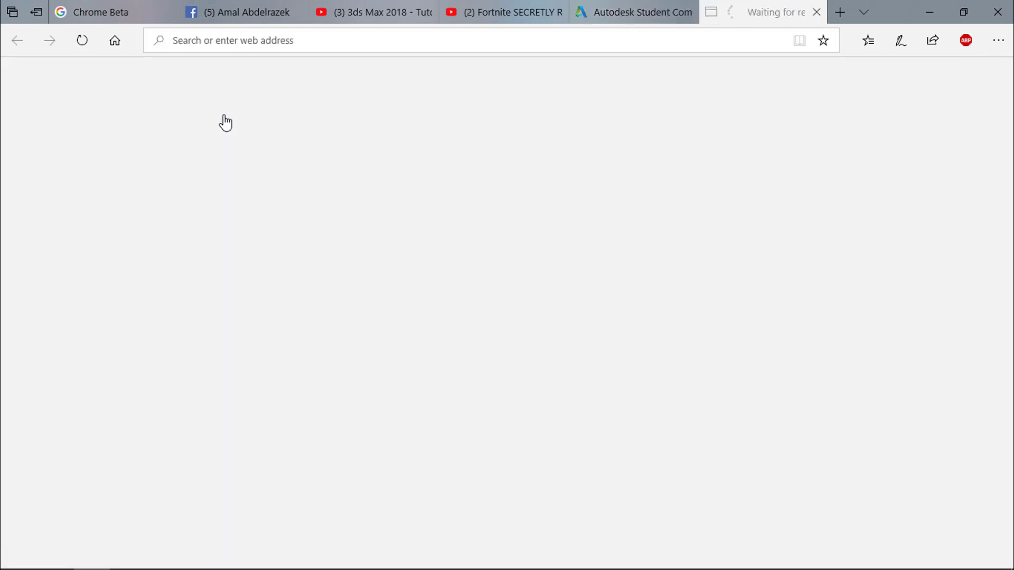
pyautogui.scroll(-2, 788, 307)
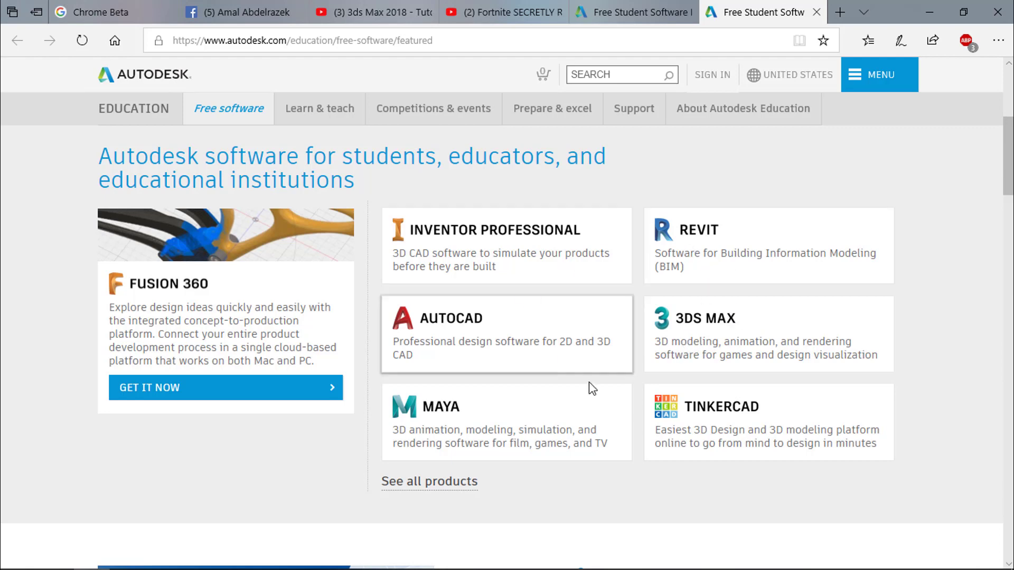
# - Open the free 3ds Max page and attempt to sign in to an existing account
pyautogui.click(703, 330)
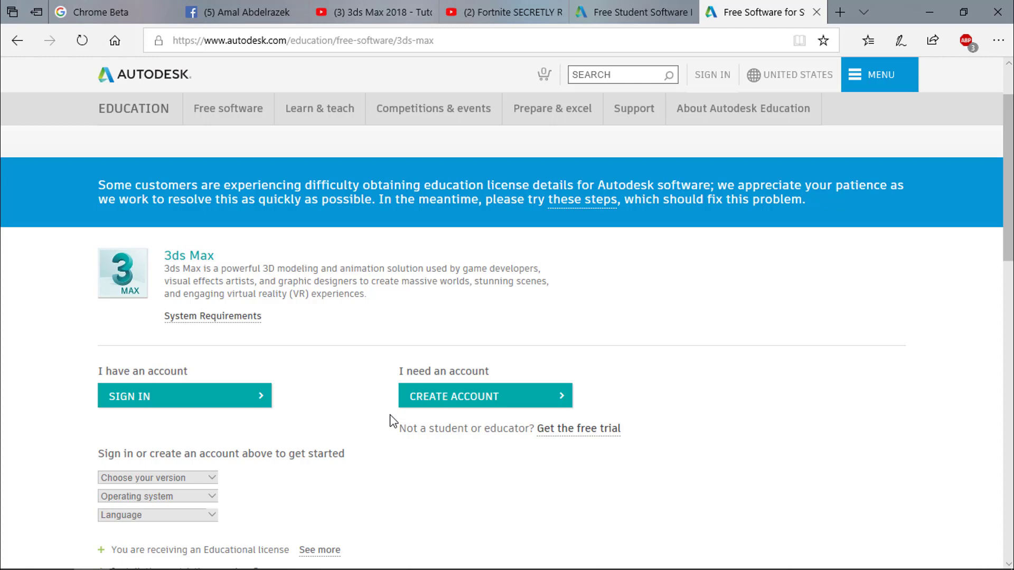
pyautogui.click(115, 402)
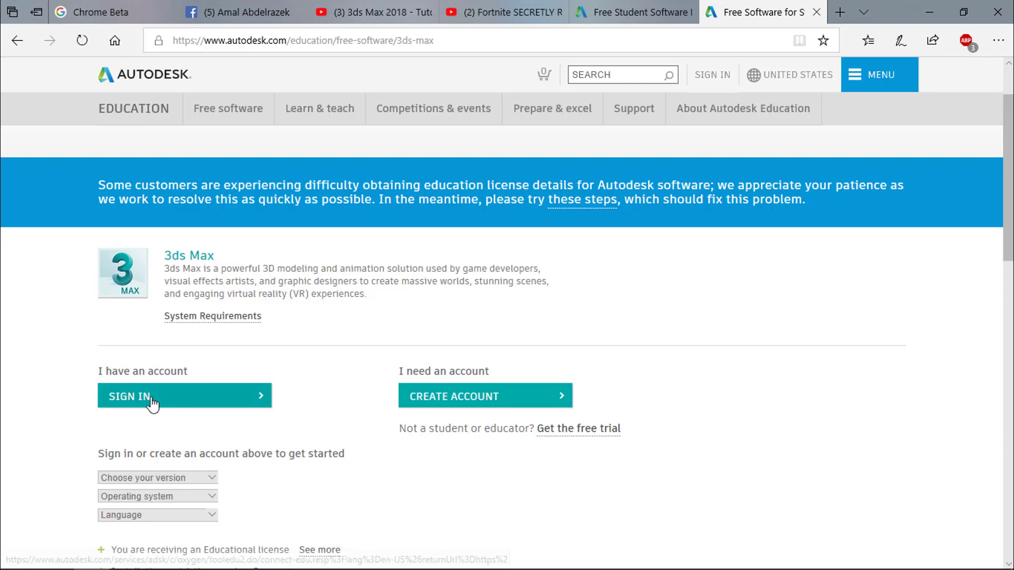
pyautogui.click(139, 407)
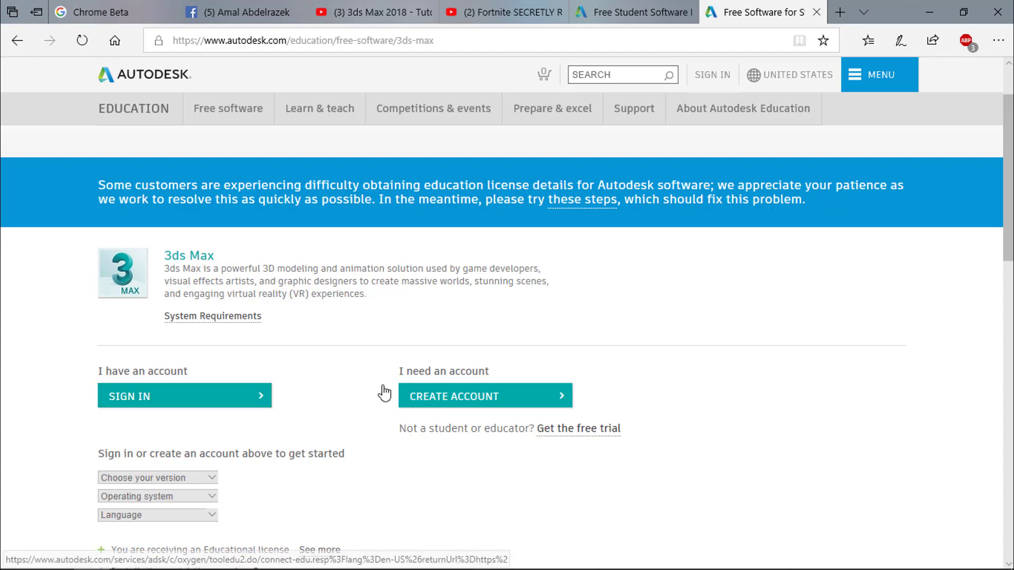
# - Begin a new education account with Educator changed to Student as the role, then go back
pyautogui.click(451, 403)
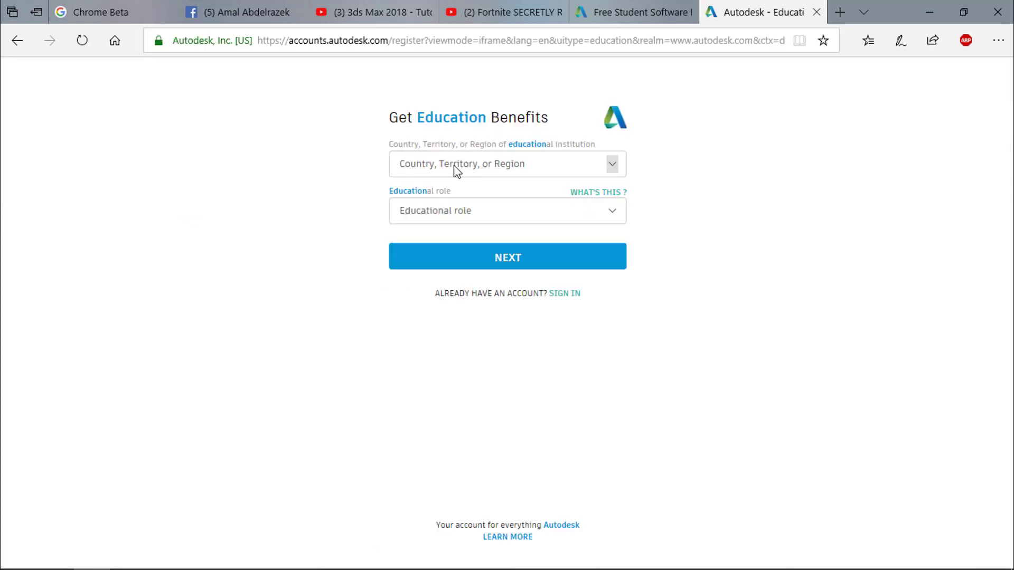
pyautogui.click(429, 221)
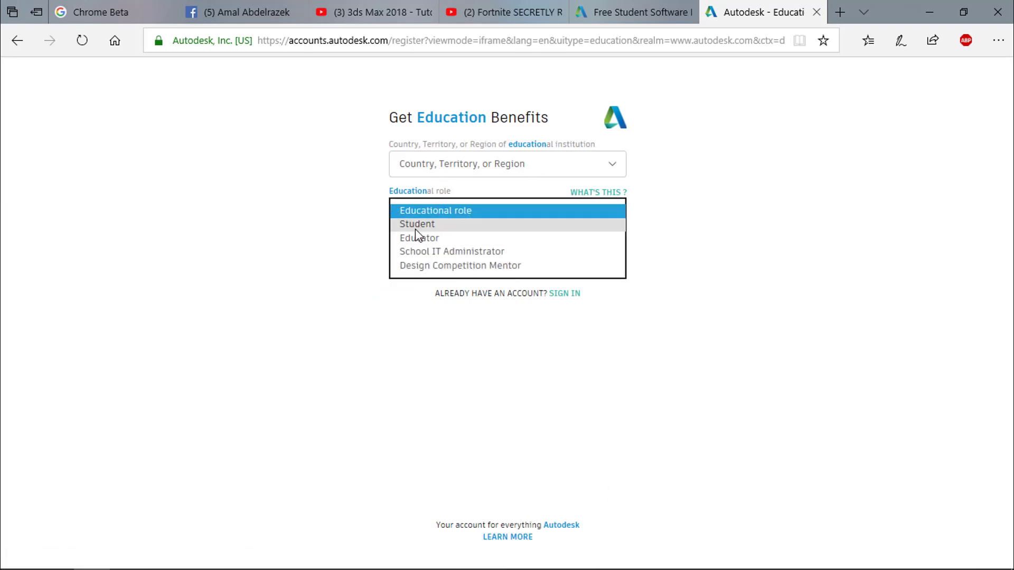
pyautogui.click(438, 238)
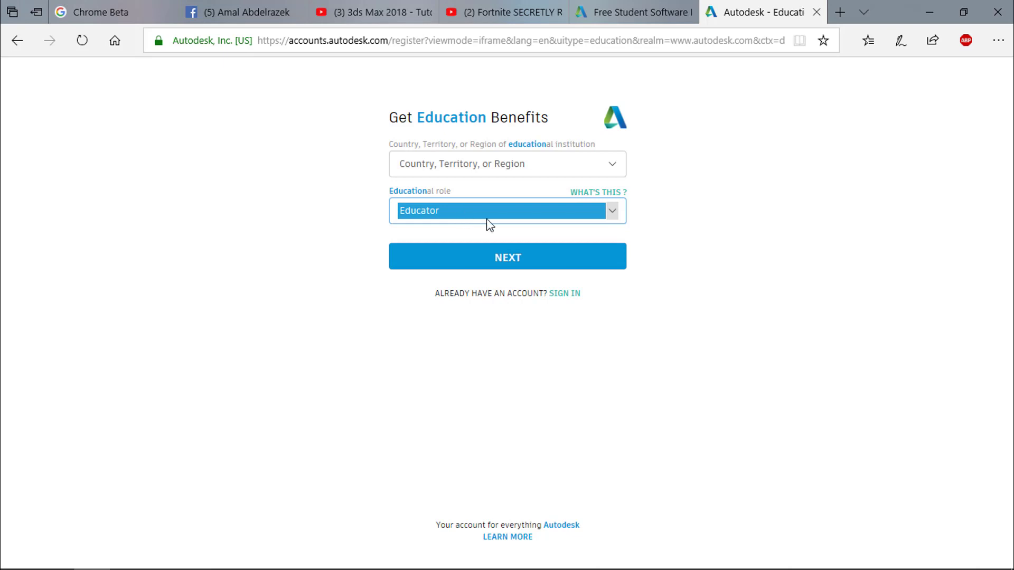
pyautogui.click(465, 214)
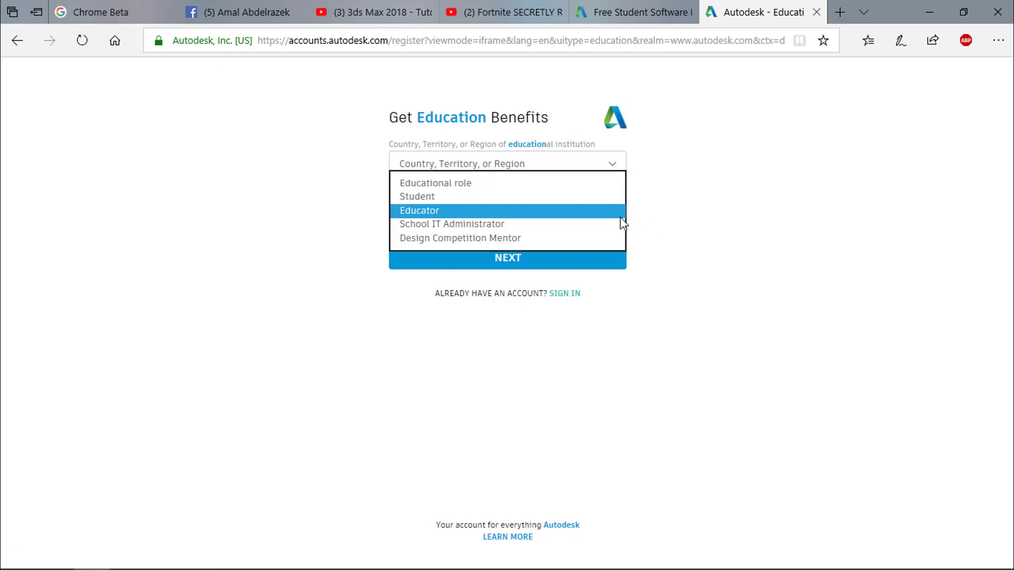
pyautogui.click(548, 200)
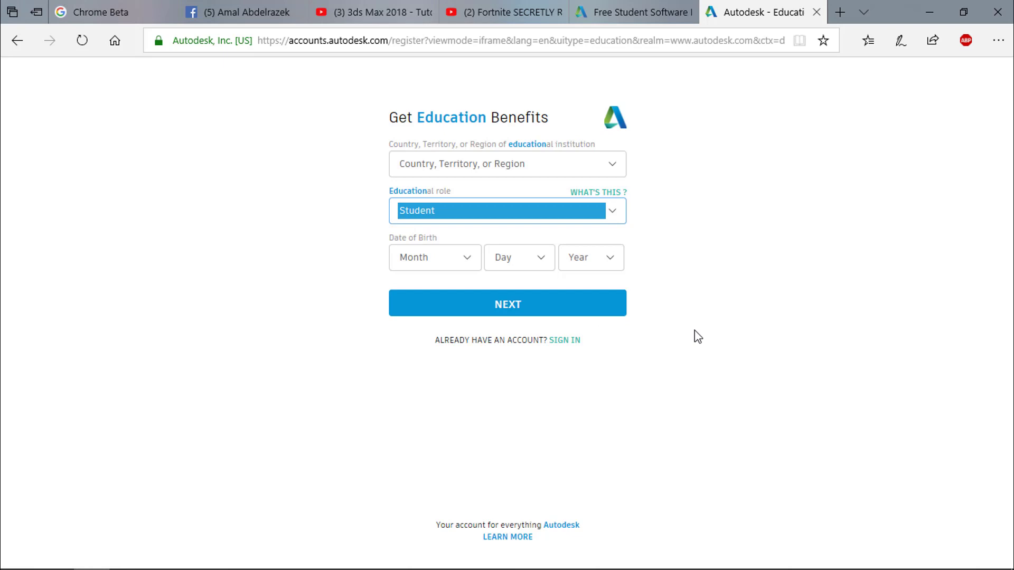
pyautogui.click(18, 41)
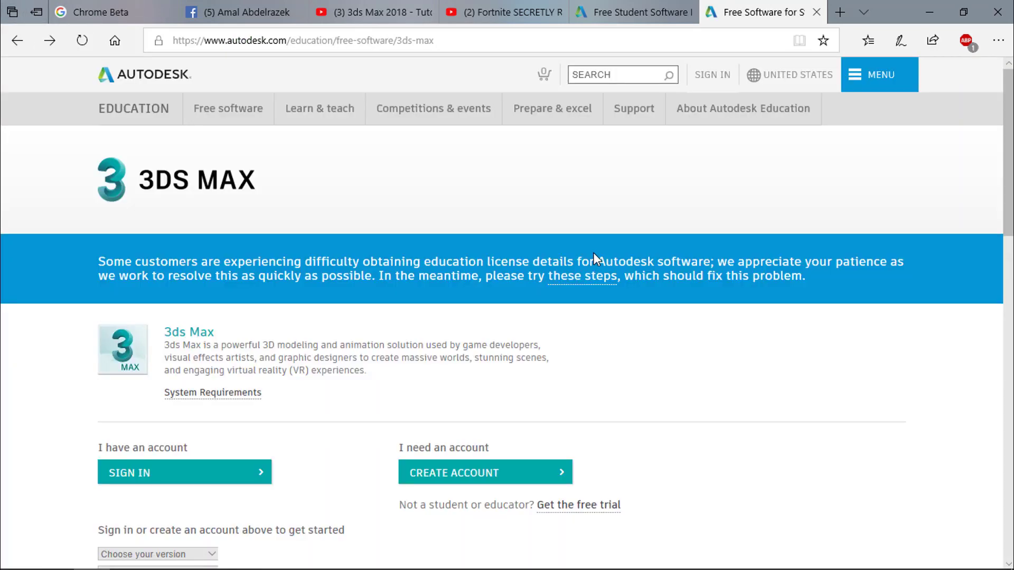
# - Sign in to the Autodesk account and confirm it with the 6-digit security code
pyautogui.scroll(-3, 354, 341)
pyautogui.scroll(-1, 351, 336)
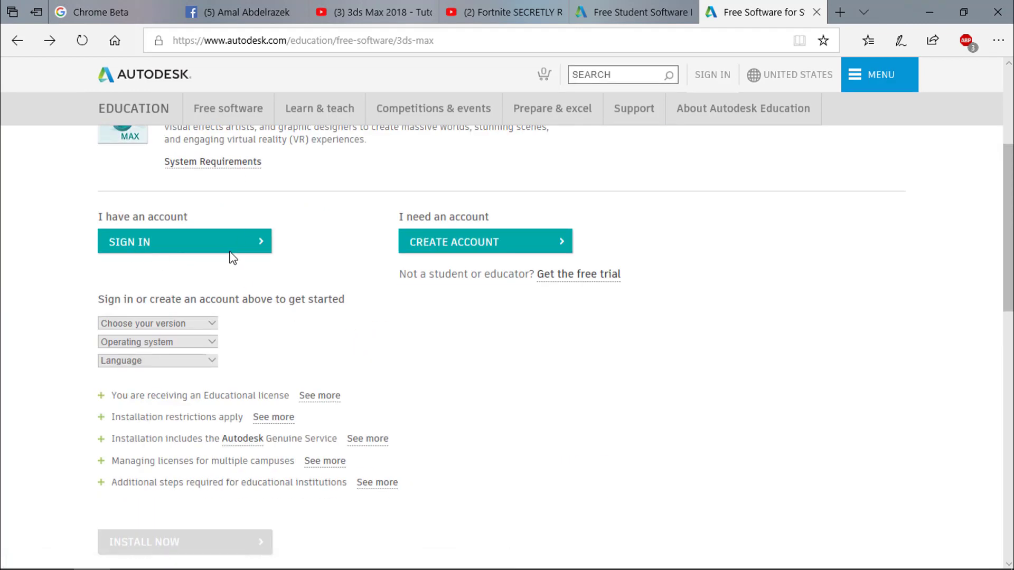
pyautogui.click(459, 340)
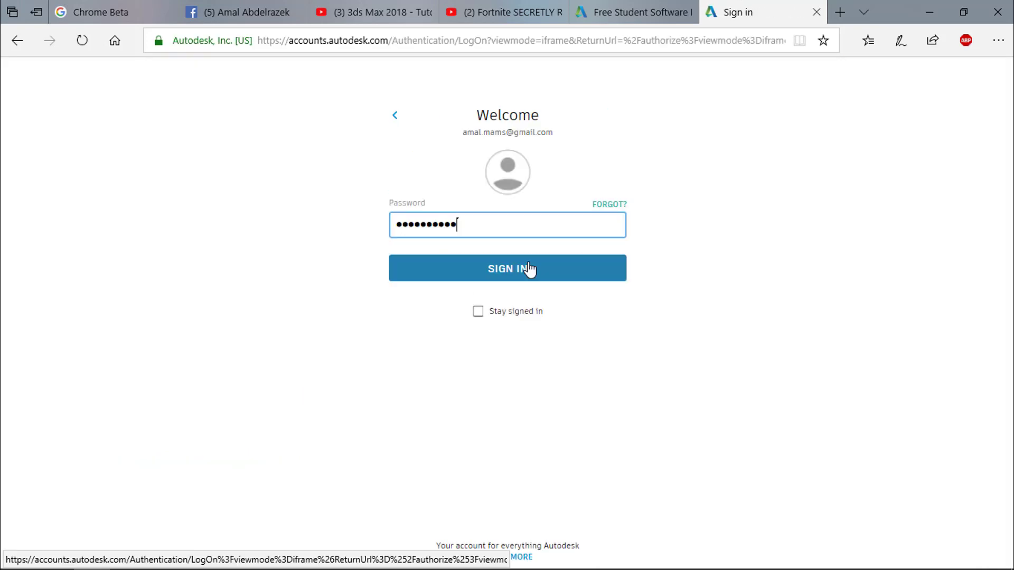
pyautogui.click(528, 267)
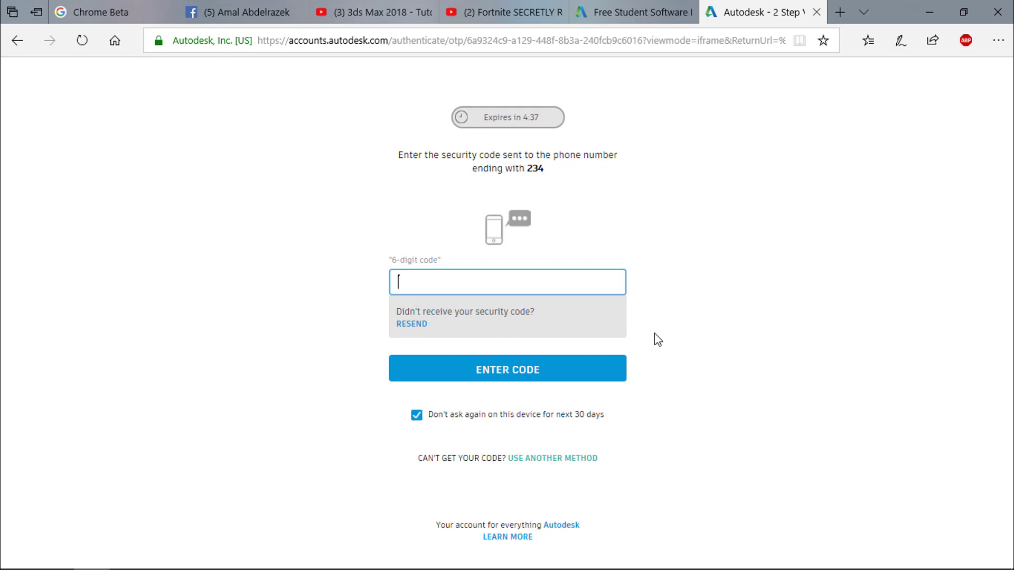
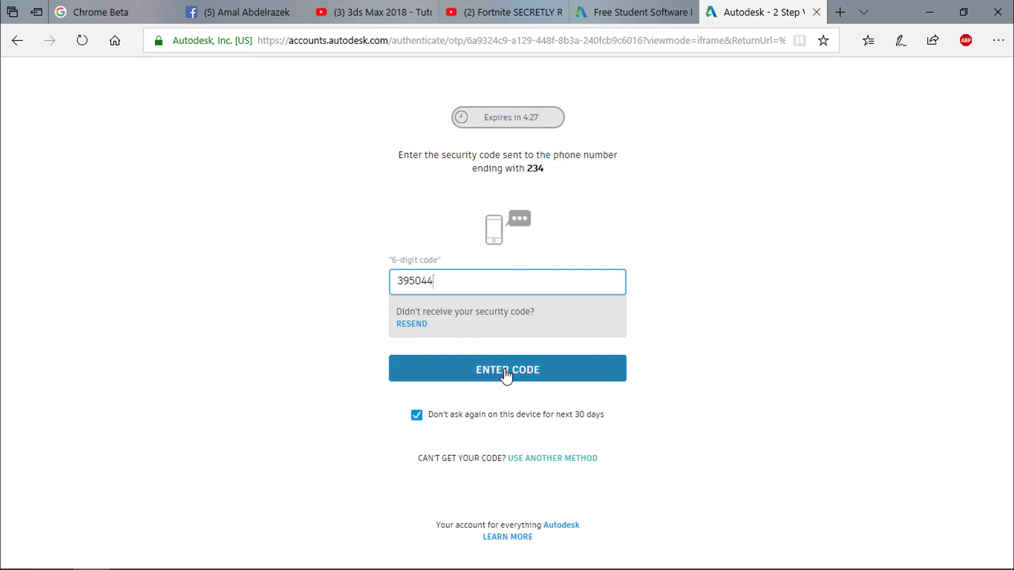
pyautogui.click(509, 380)
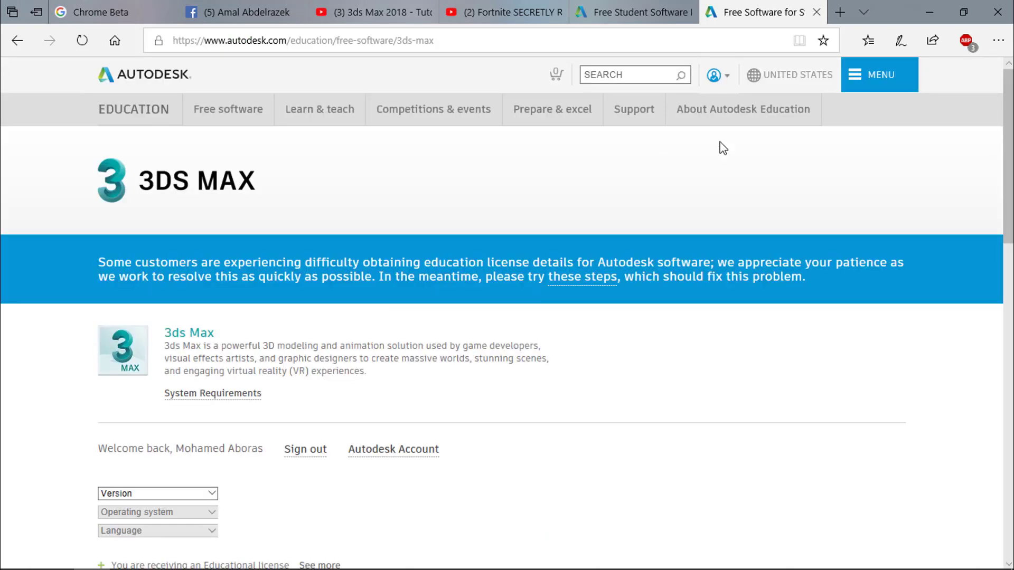
# - Choose 3ds Max 2019, Windows 64-bit and English, then scroll to the serial number and product key
pyautogui.scroll(-4, 277, 354)
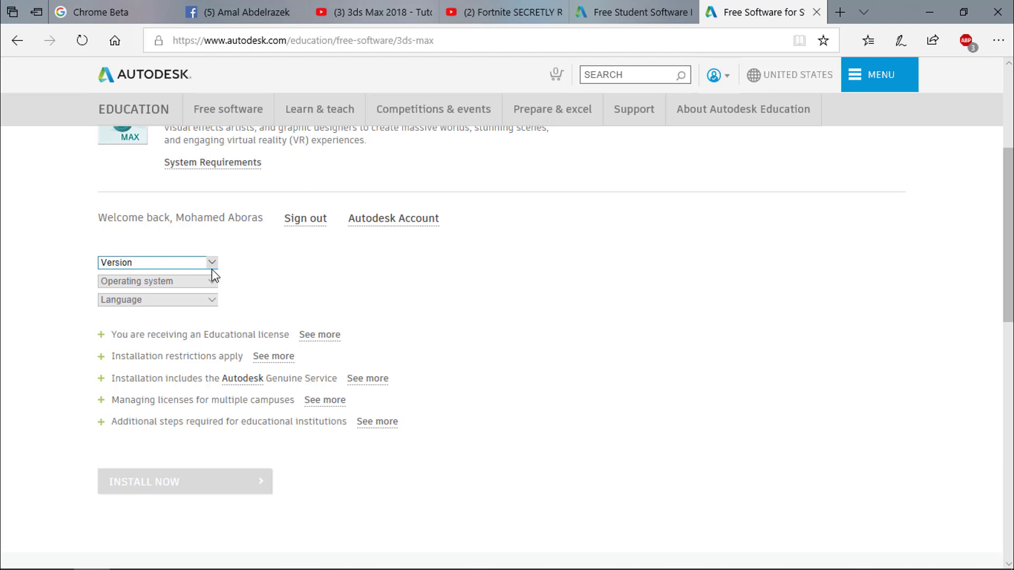
pyautogui.click(211, 266)
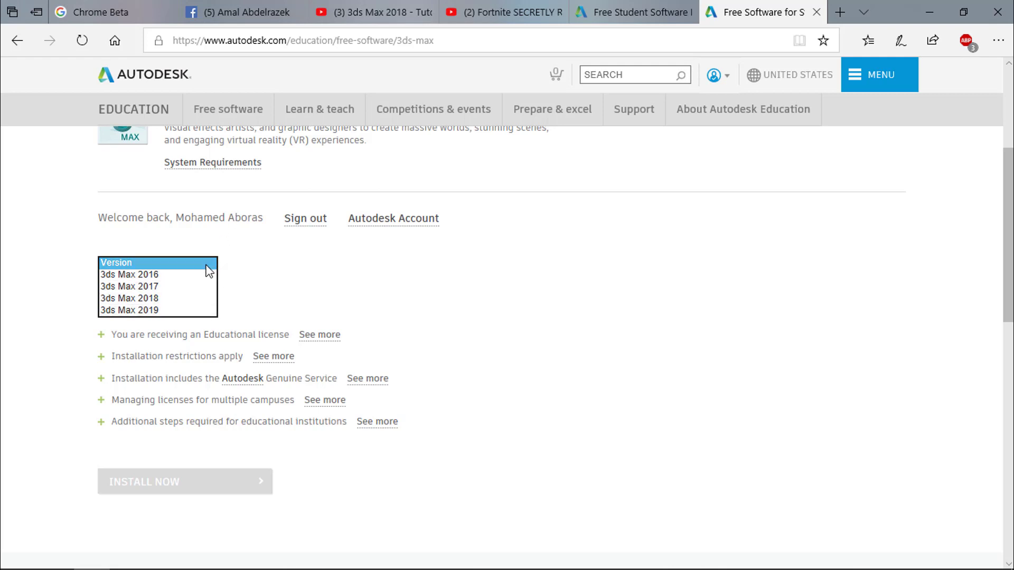
pyautogui.click(195, 310)
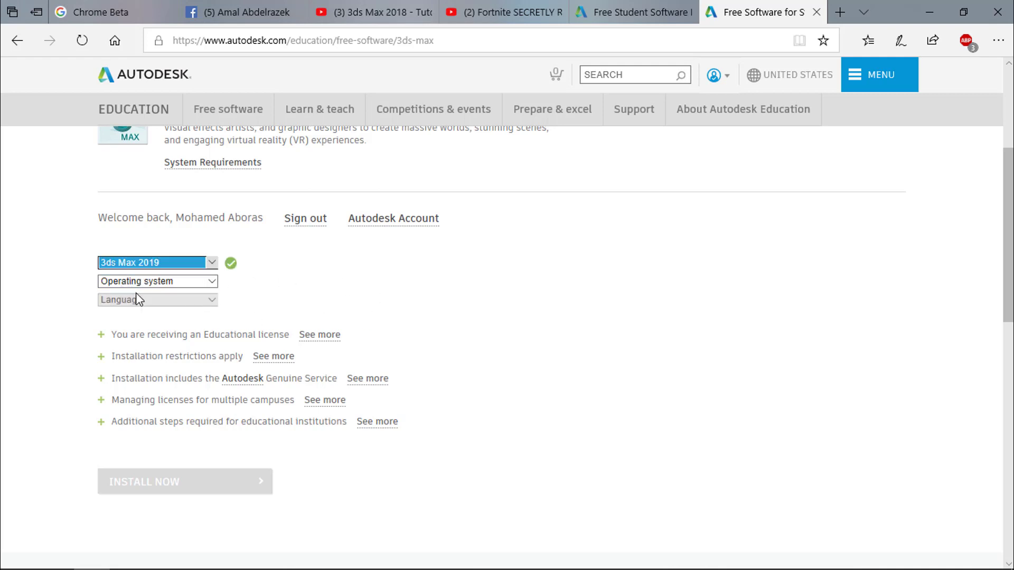
pyautogui.click(212, 283)
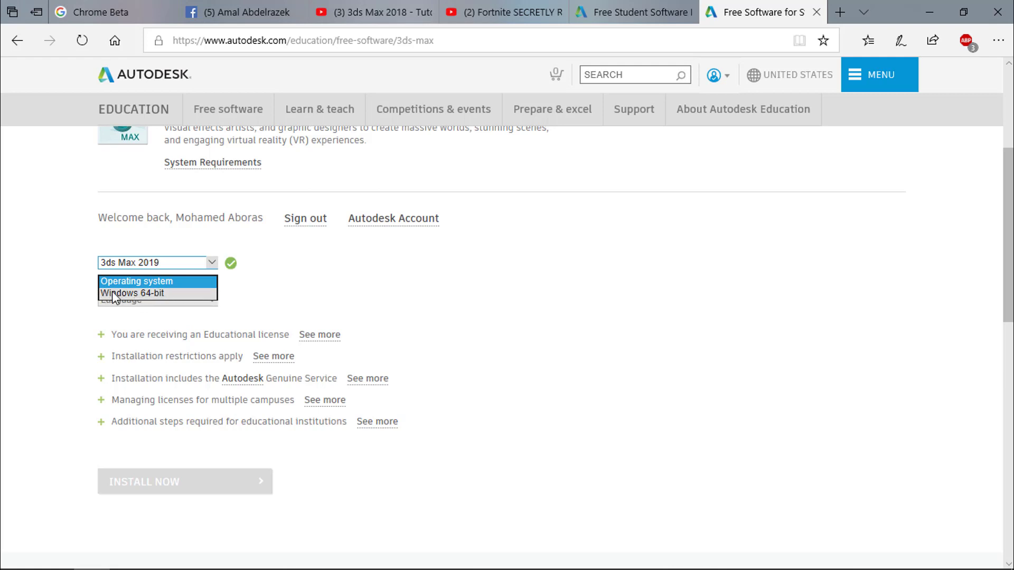
pyautogui.click(175, 293)
pyautogui.click(211, 306)
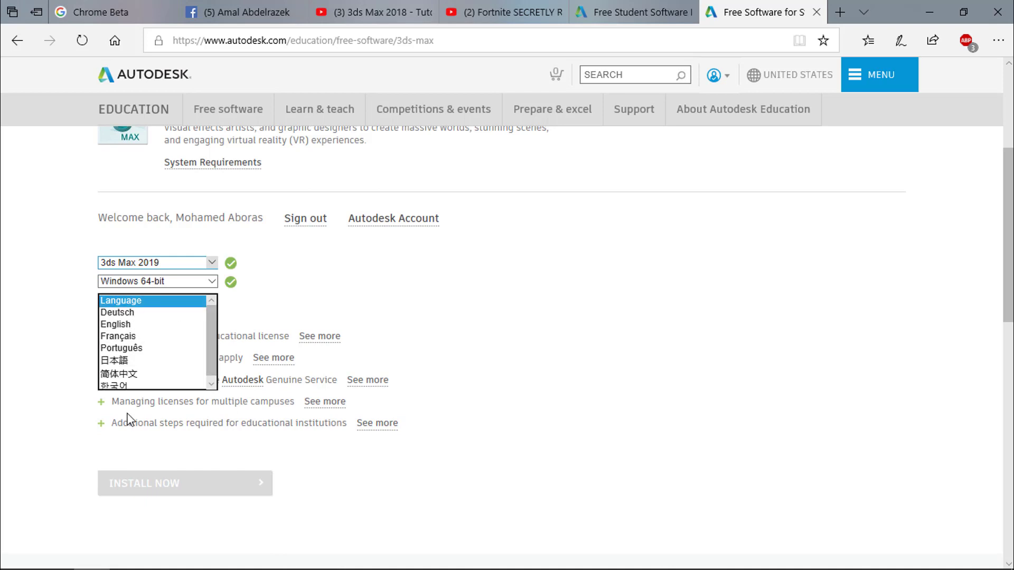
pyautogui.click(130, 328)
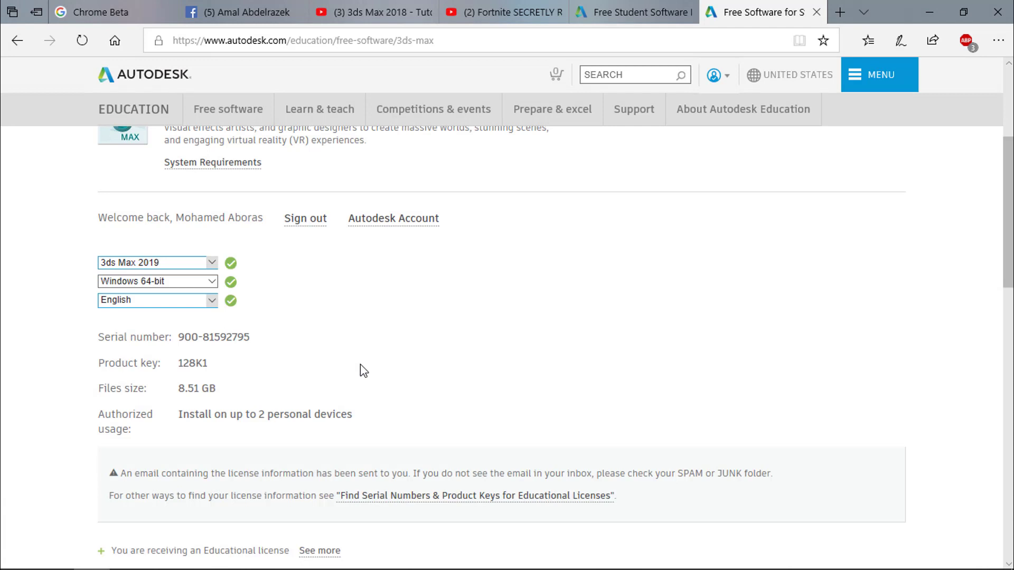
pyautogui.scroll(-3, 360, 369)
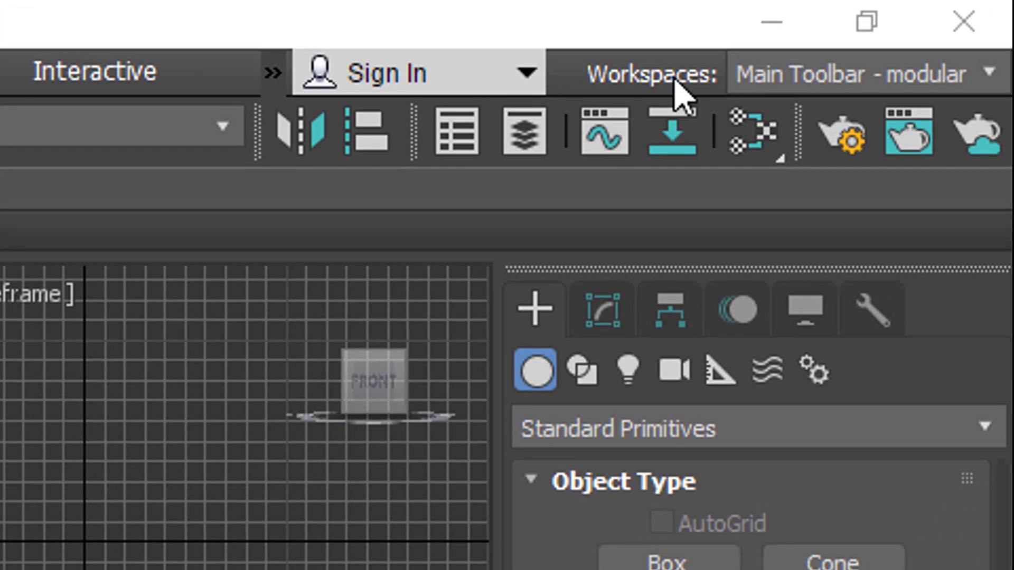
# - Try the Design Standard workspace, then settle on the Default workspace
pyautogui.click(984, 76)
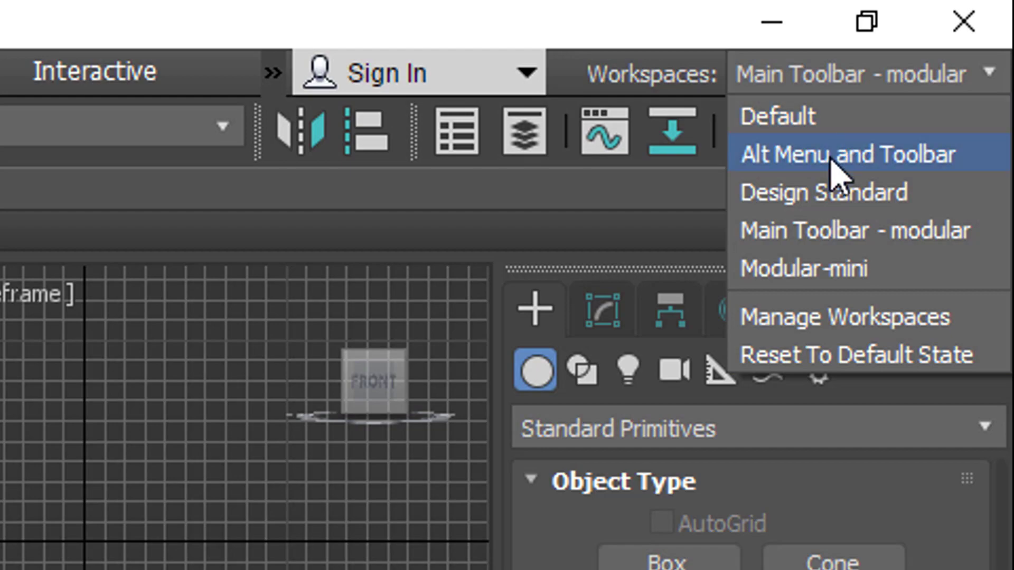
pyautogui.press('Escape')
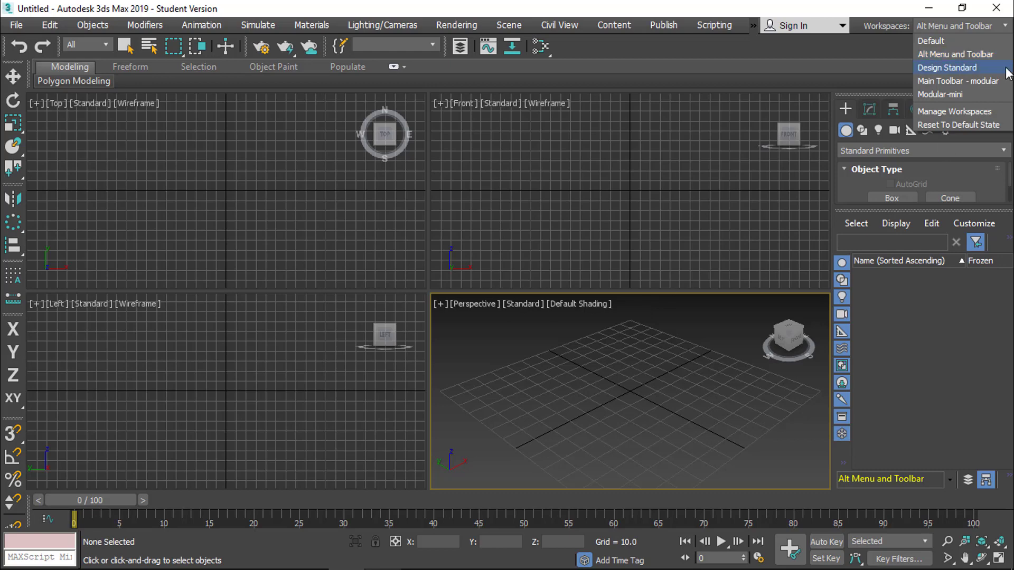
pyautogui.click(949, 69)
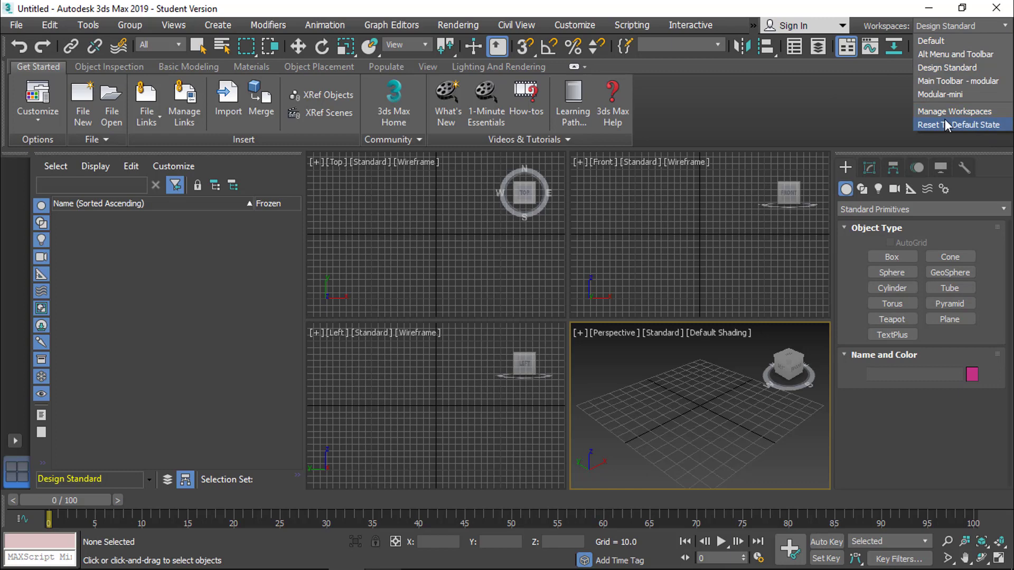
pyautogui.click(948, 39)
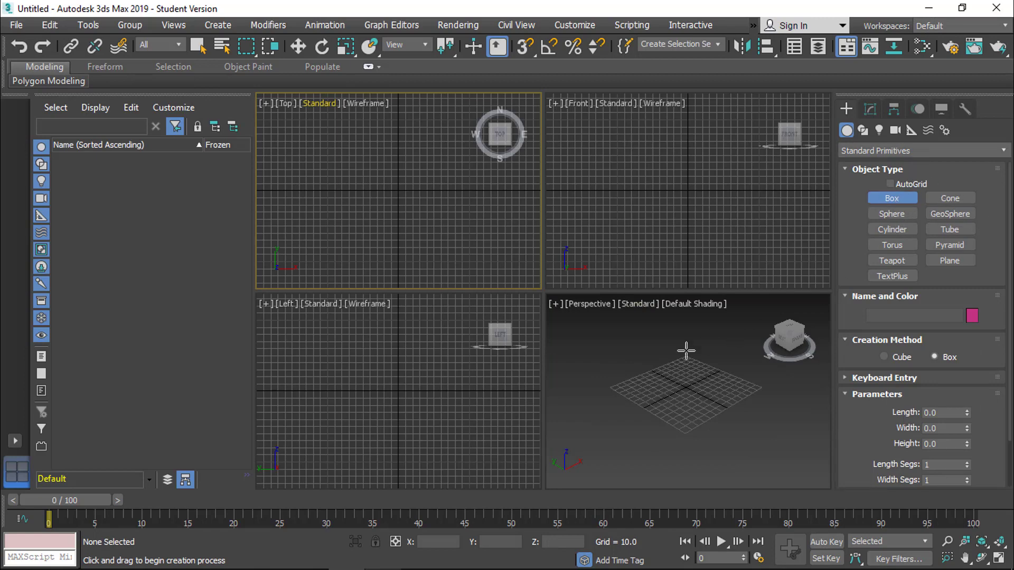
# - Draw Box001 (49.781 × 43.805 × 36.249) in Perspective and narrow the Scene Explorer panel
pyautogui.moveTo(664, 378); pyautogui.dragTo(722, 379)
pyautogui.click(733, 354)
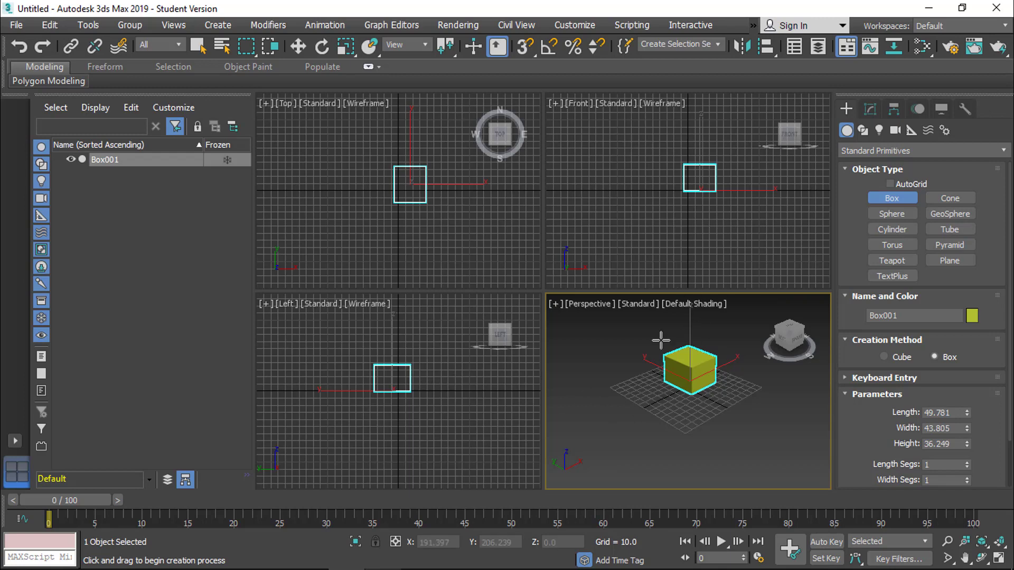
pyautogui.moveTo(253, 160); pyautogui.dragTo(214, 159)
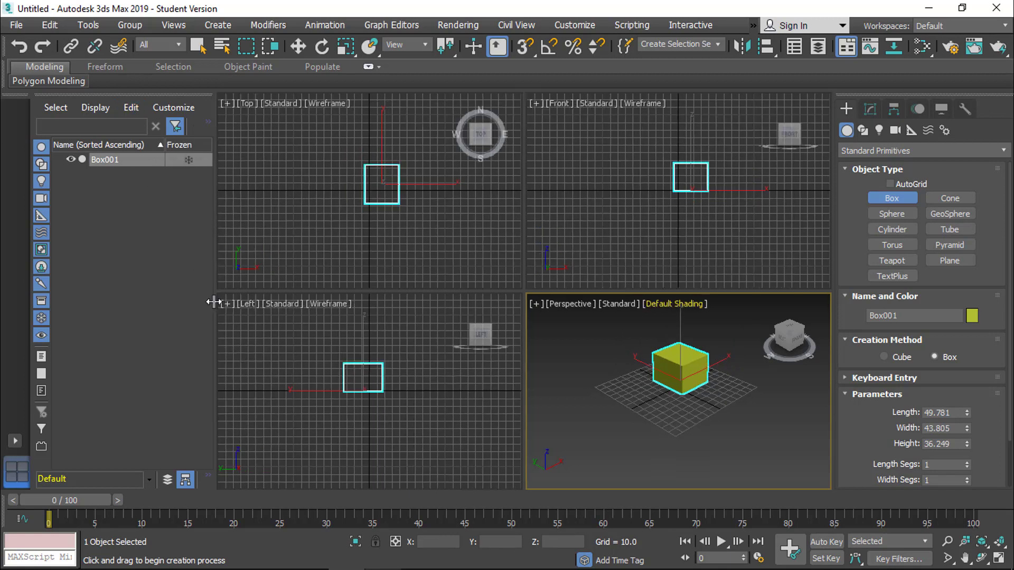
pyautogui.moveTo(214, 302); pyautogui.dragTo(62, 325)
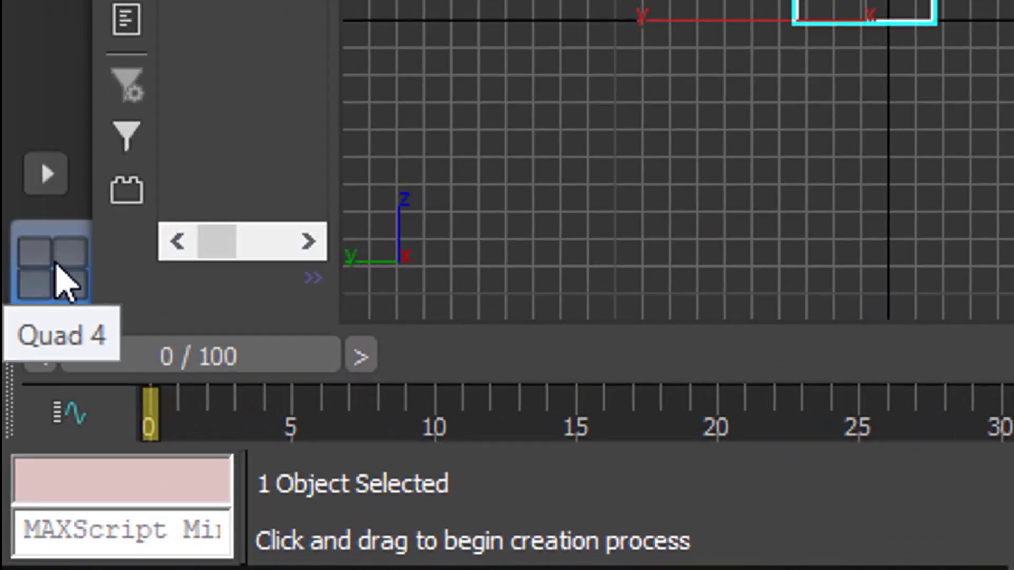
# - Switch from the four-viewport layout to a single maximized Top viewport
pyautogui.click(57, 311)
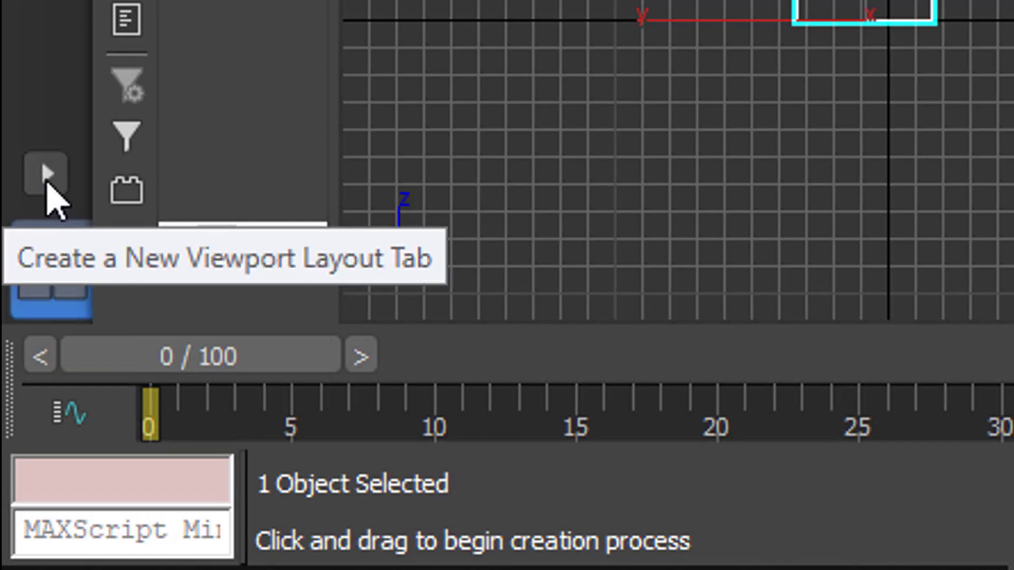
pyautogui.click(47, 180)
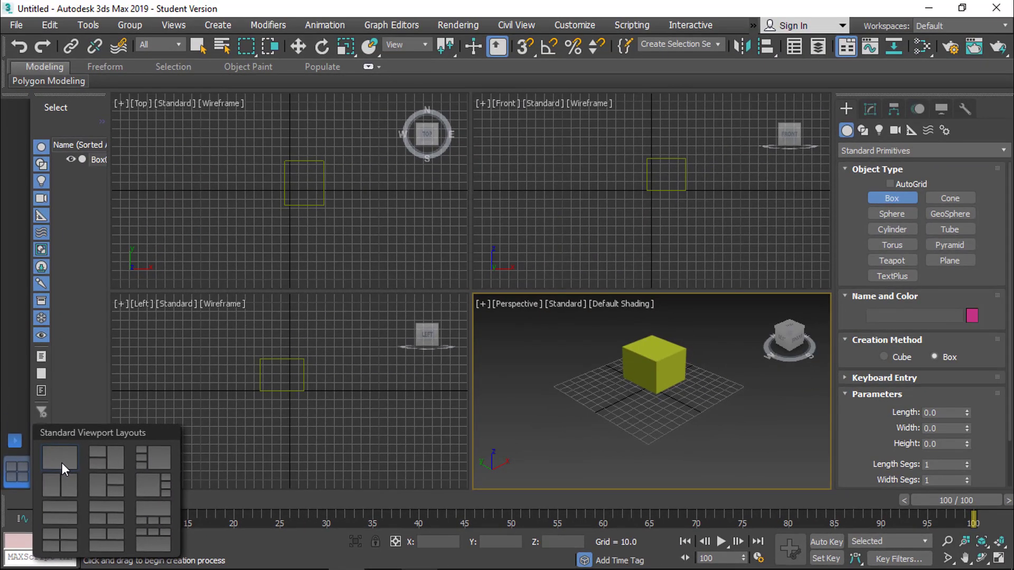
pyautogui.click(59, 457)
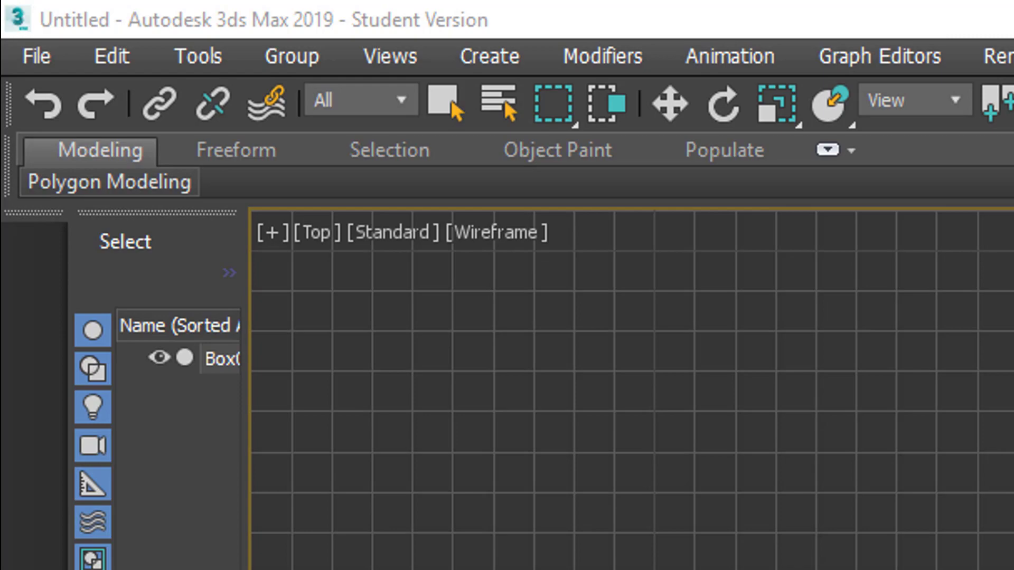
pyautogui.click(320, 232)
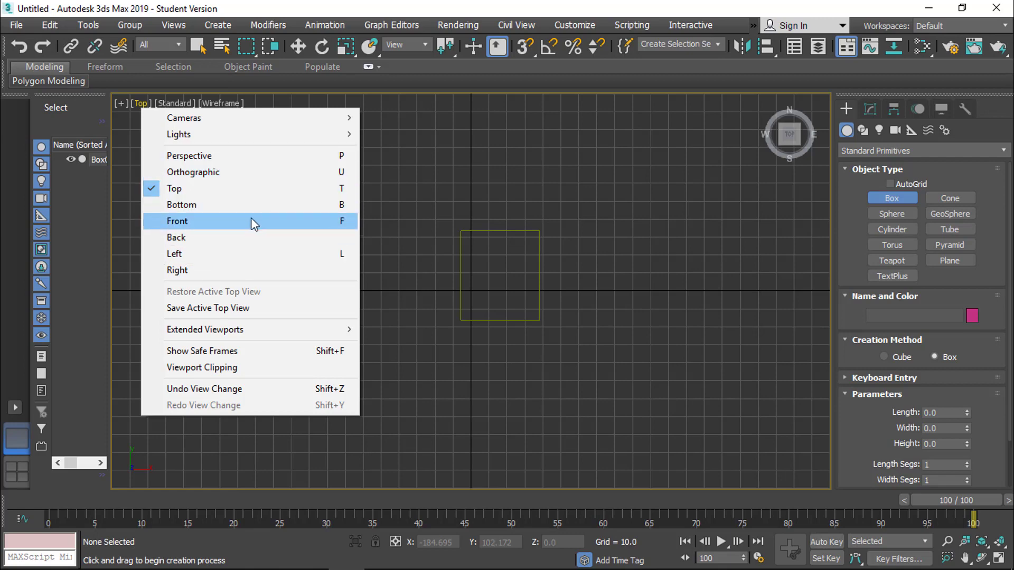
# - Set the single viewport's point of view to Bottom, showing Box001 in wireframe from below
pyautogui.click(228, 204)
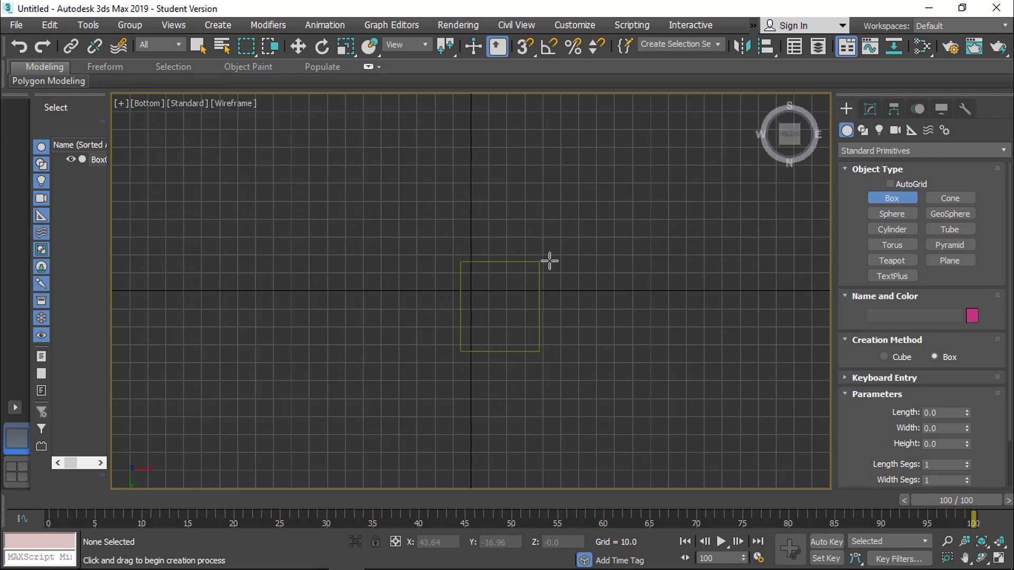
pyautogui.click(147, 105)
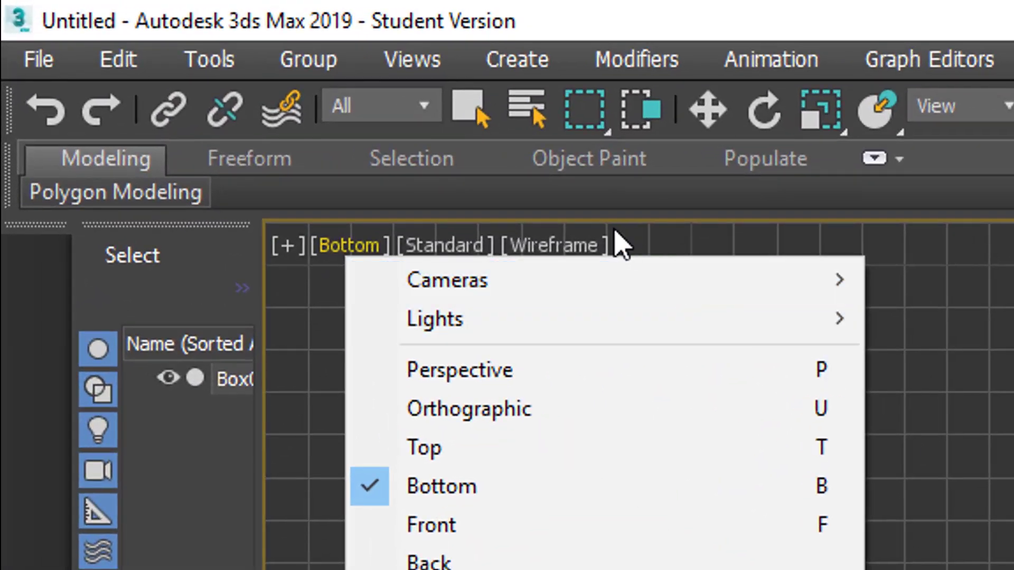
pyautogui.click(595, 232)
pyautogui.click(584, 248)
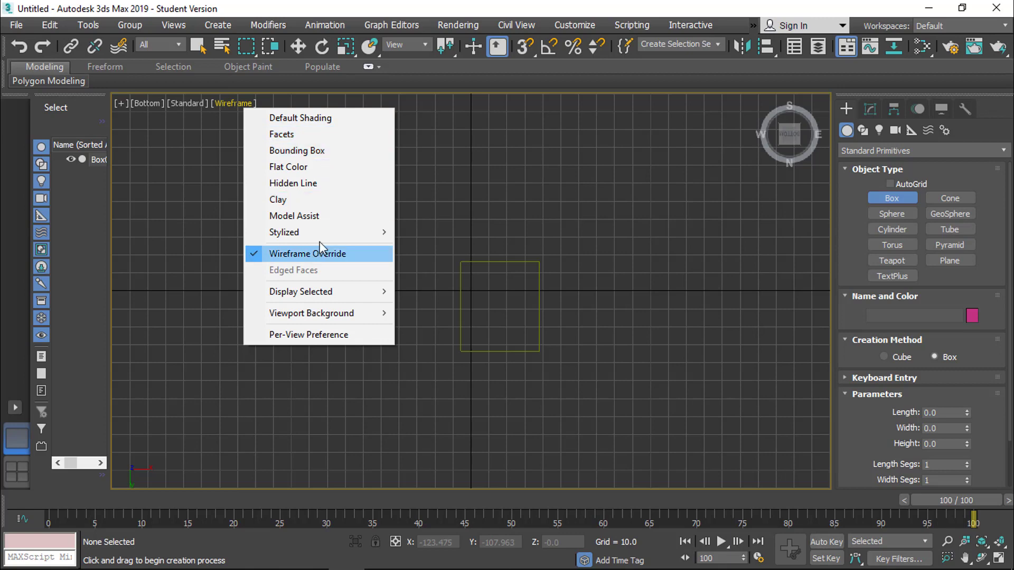
# - Switch the Bottom view from Wireframe to Default Shading
pyautogui.click(320, 123)
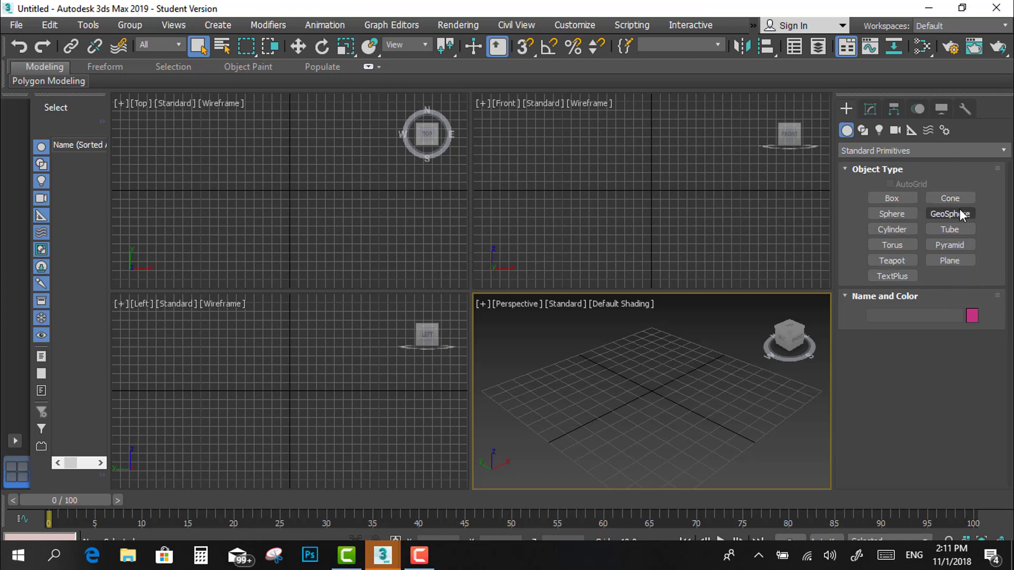
# - Create Box001 measuring 38.076 × 9.069 × 27.844 in the Perspective view
pyautogui.click(895, 199)
pyautogui.moveTo(625, 363); pyautogui.dragTo(653, 390)
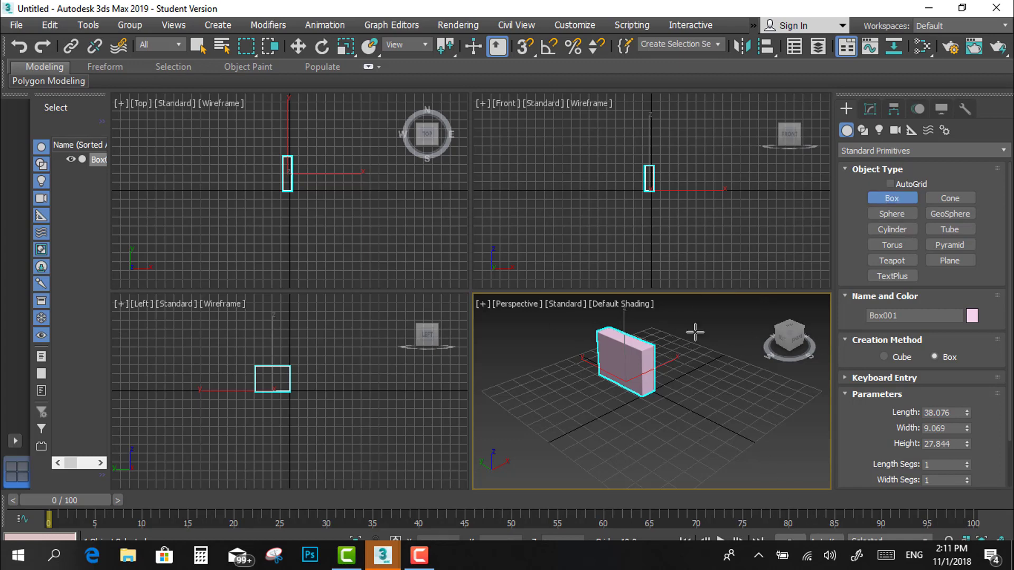
pyautogui.scroll(-1, 901, 407)
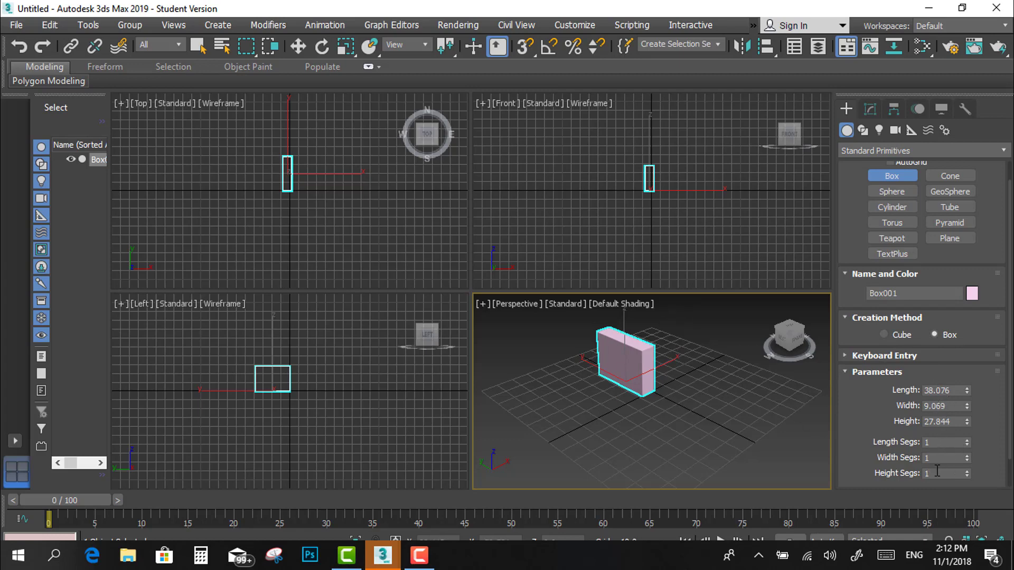
pyautogui.click(899, 192)
# - Draw Sphere001 in front of the box and change its object colour to dark red
pyautogui.moveTo(581, 435); pyautogui.dragTo(603, 426)
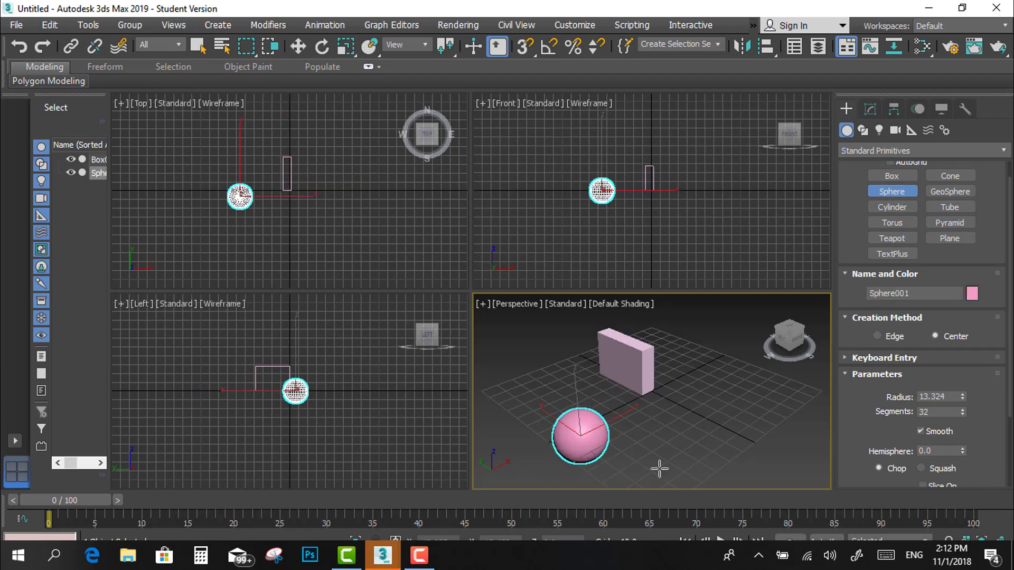
pyautogui.click(972, 293)
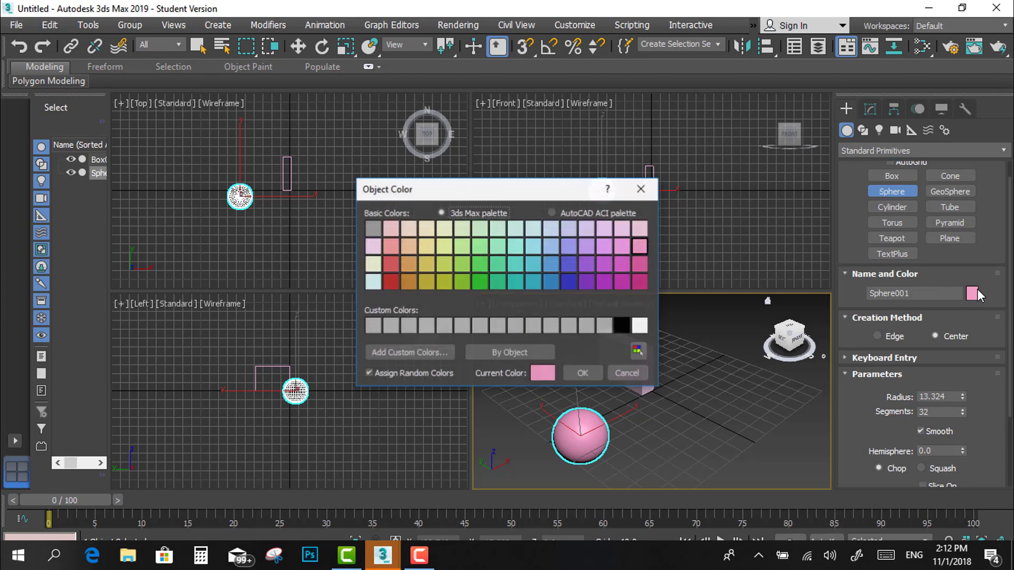
pyautogui.click(391, 281)
pyautogui.click(583, 373)
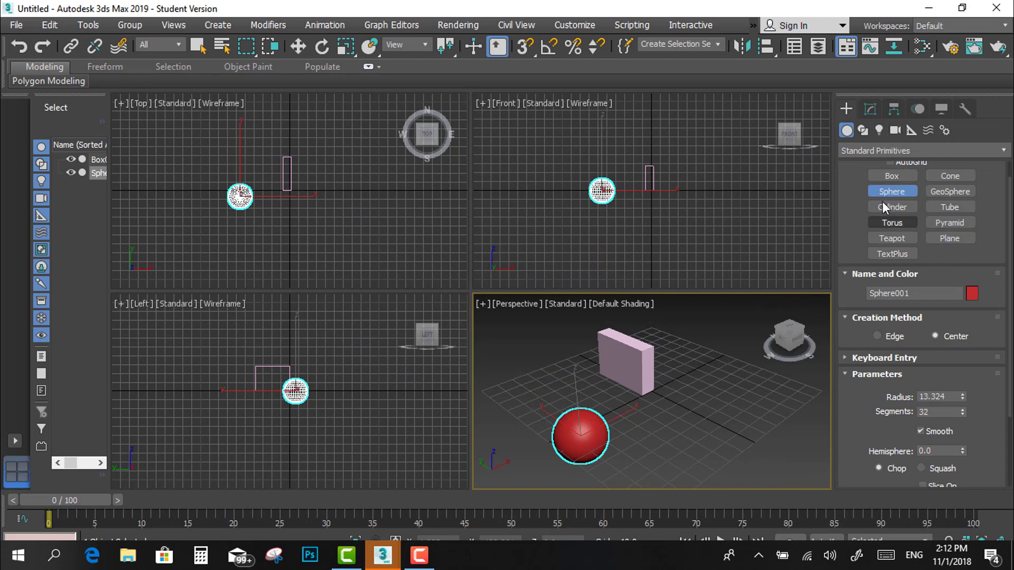
# - Draw Line001 with a straight segment, a Bezier-curved vertex, and two vertices returning down-left
pyautogui.click(863, 130)
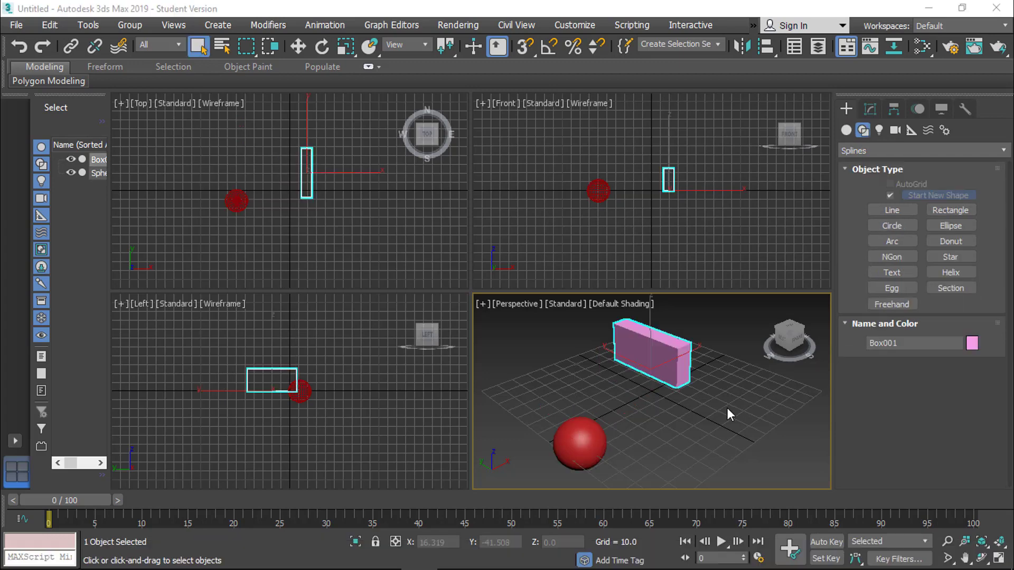
pyautogui.click(904, 209)
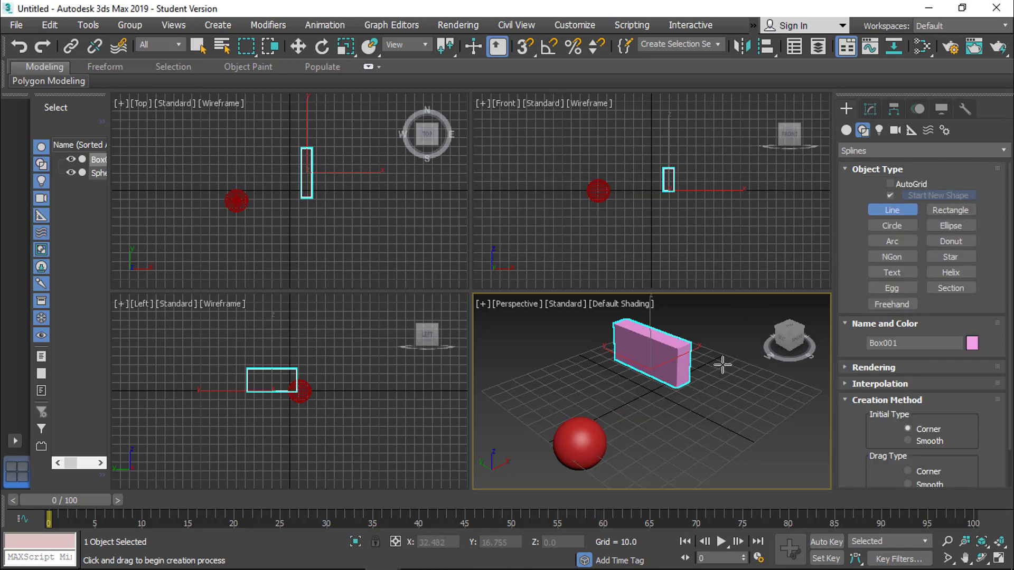
pyautogui.click(644, 436)
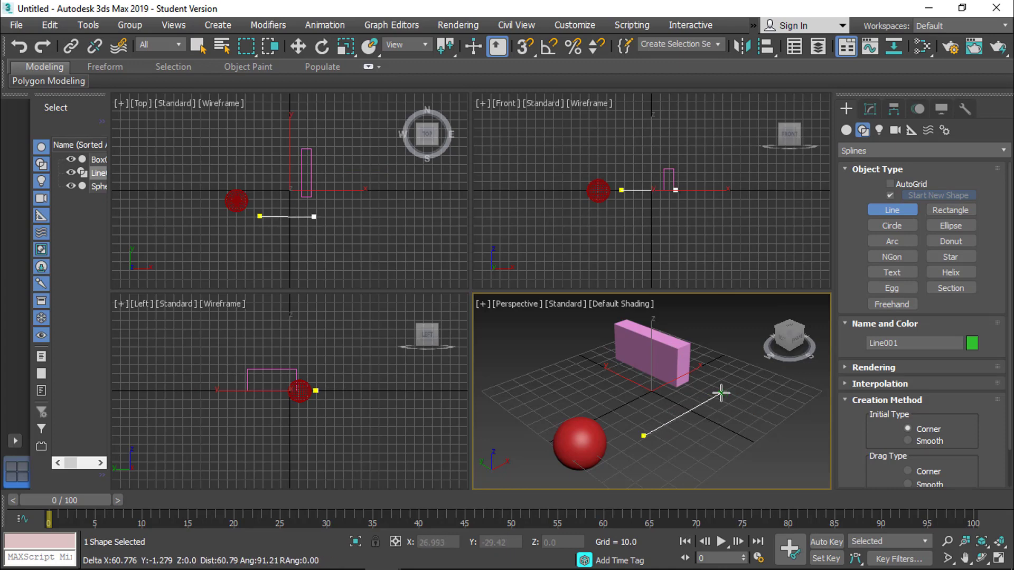
pyautogui.click(721, 393)
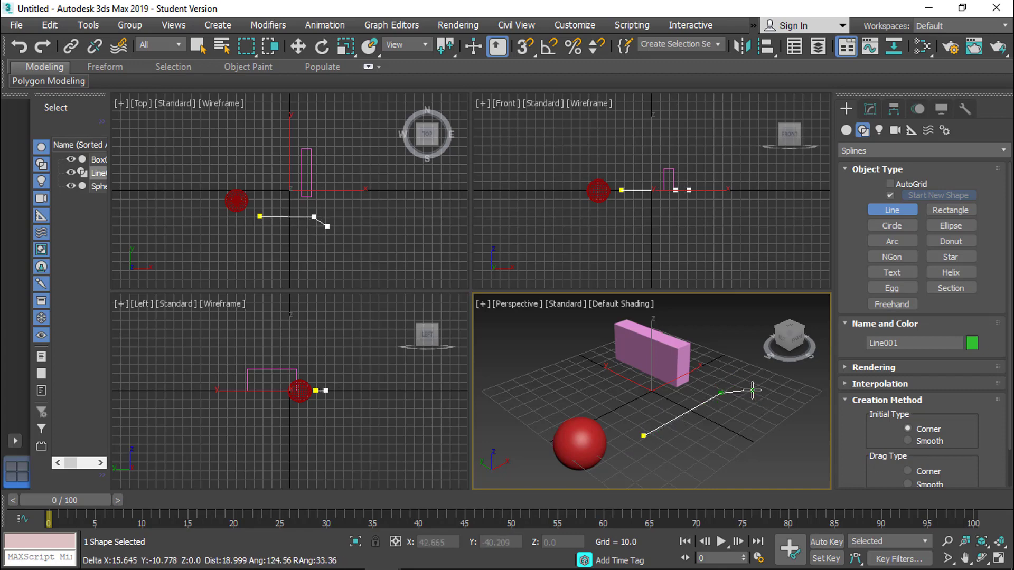
pyautogui.moveTo(753, 391); pyautogui.dragTo(779, 426)
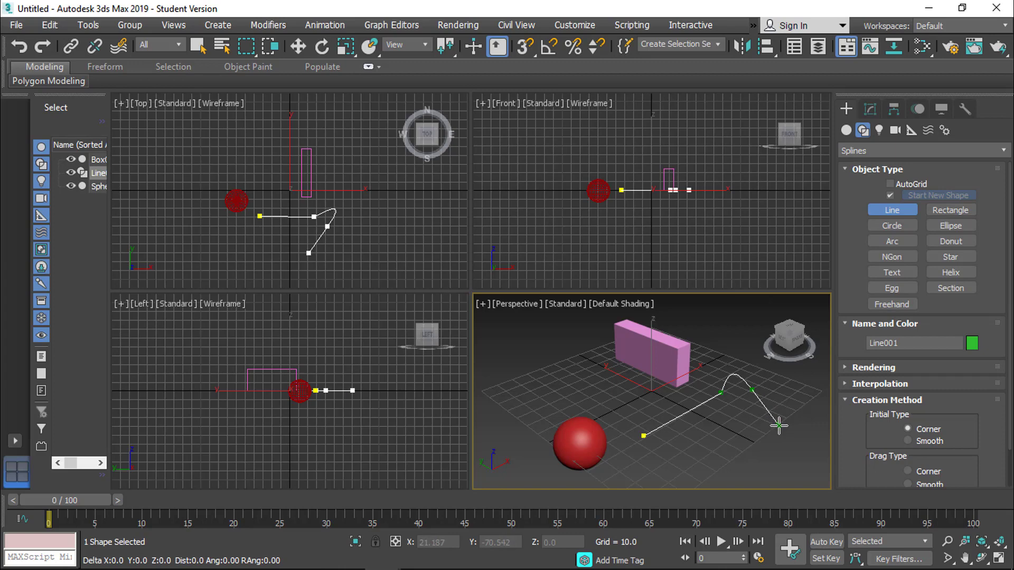
pyautogui.click(750, 467)
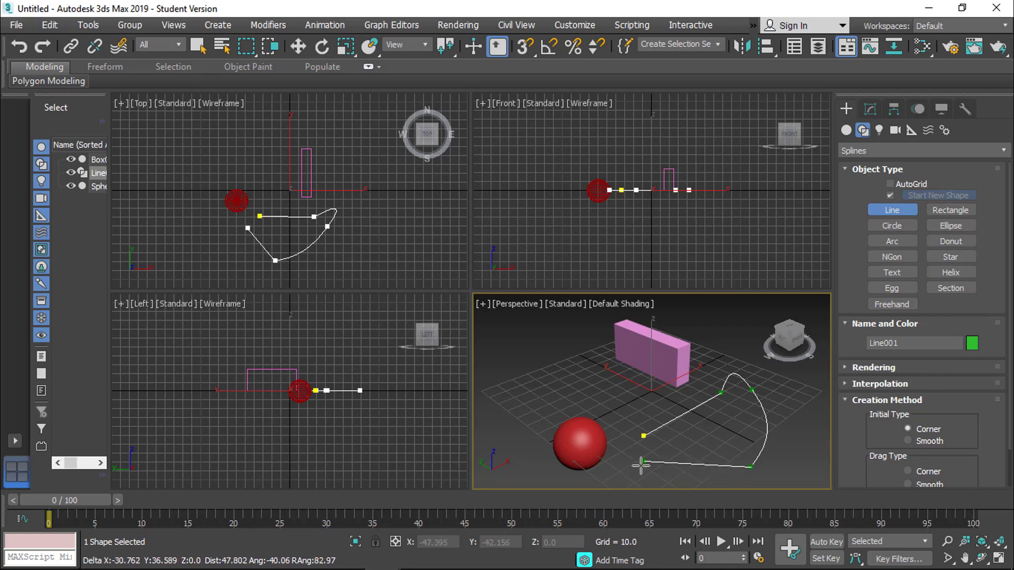
pyautogui.click(637, 468)
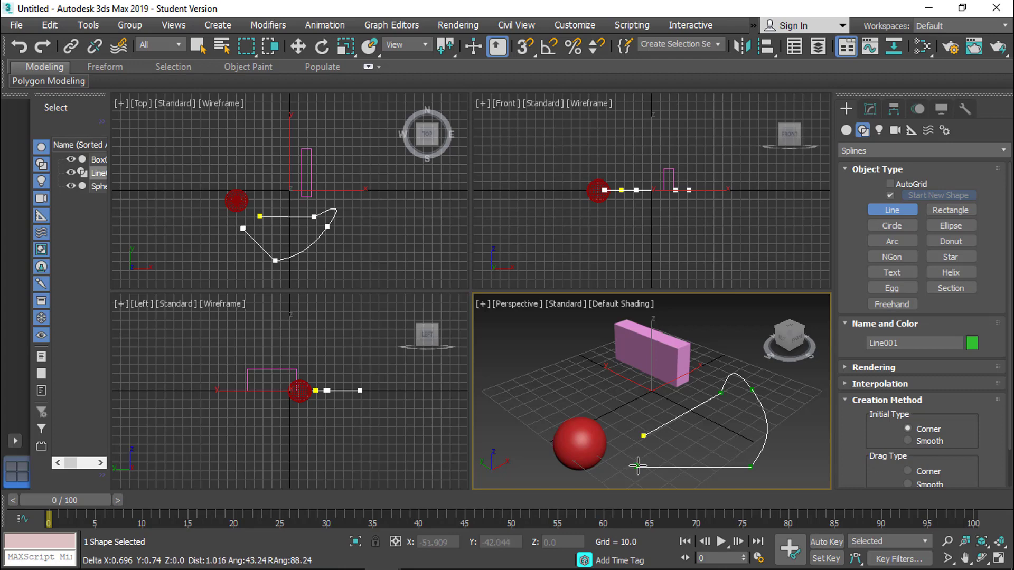
pyautogui.press('Escape')
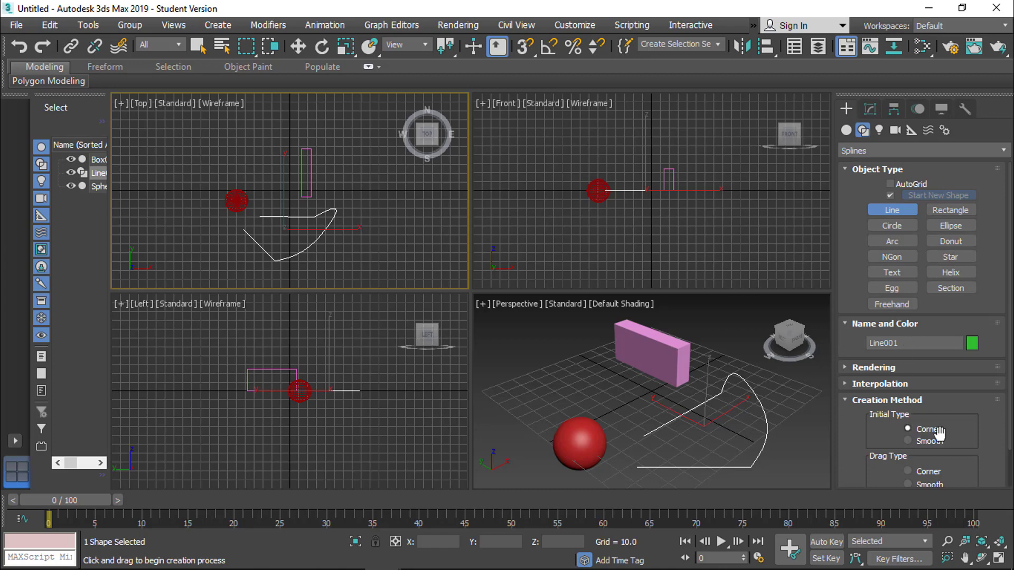
pyautogui.scroll(-2, 940, 435)
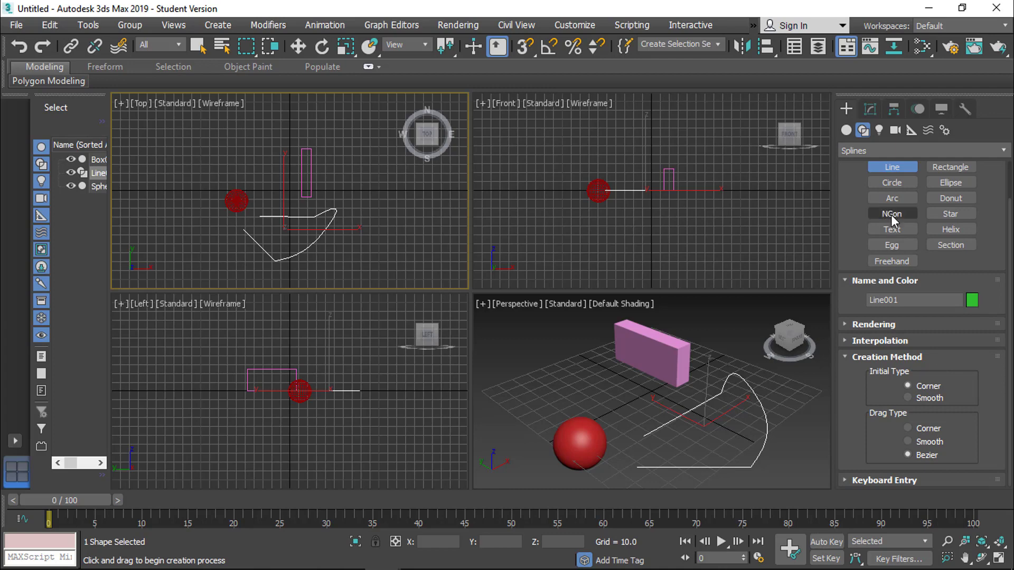
pyautogui.scroll(2, 930, 285)
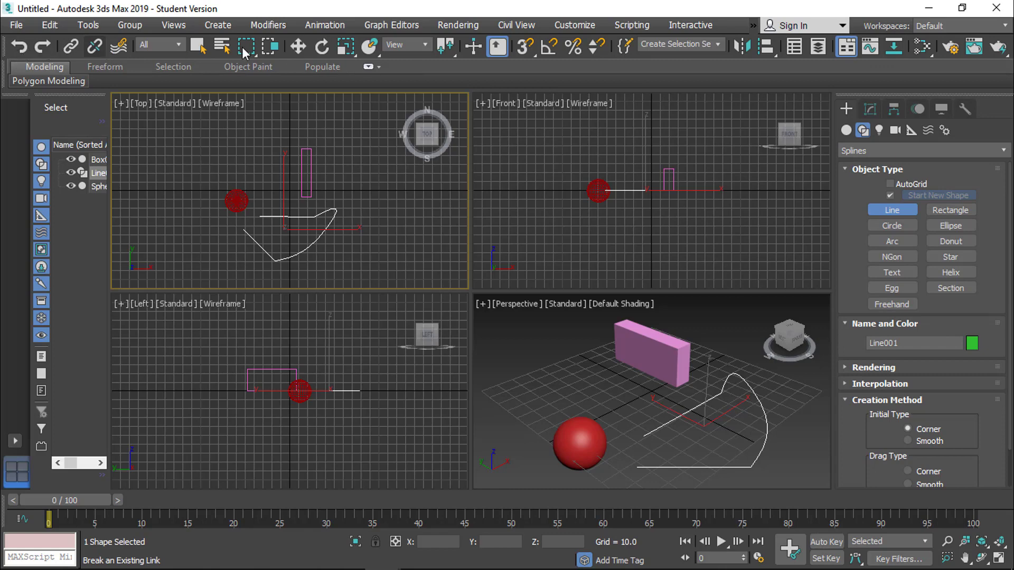
# - Move Box001 to a new position in the Perspective view
pyautogui.click(300, 47)
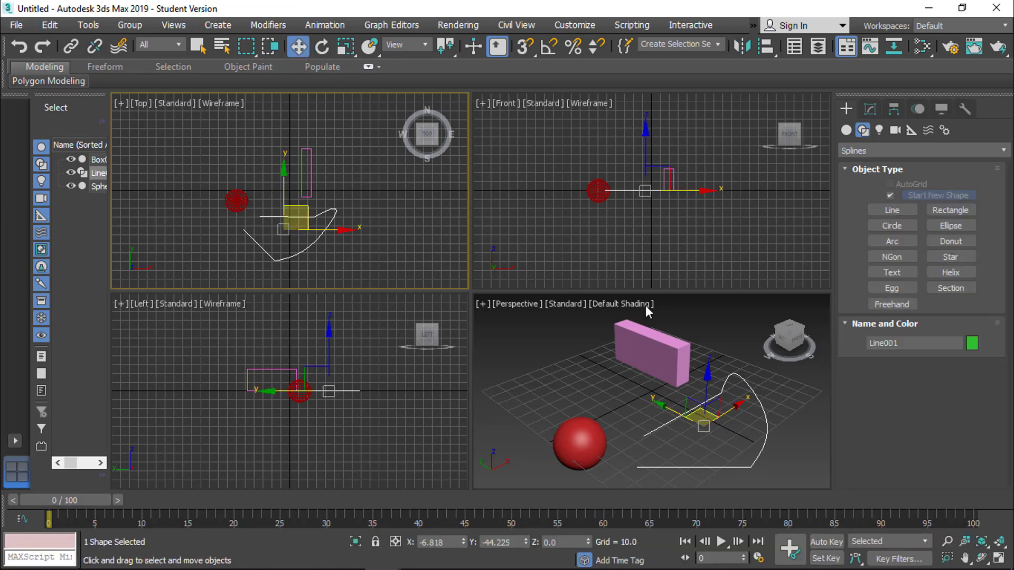
pyautogui.click(634, 340)
pyautogui.moveTo(635, 341)
pyautogui.mouseDown()
pyautogui.moveTo(585, 342)
pyautogui.moveTo(679, 328)
pyautogui.moveTo(566, 301)
pyautogui.moveTo(623, 344)
pyautogui.moveTo(620, 292)
pyautogui.moveTo(623, 364)
pyautogui.moveTo(627, 349)
pyautogui.mouseUp()
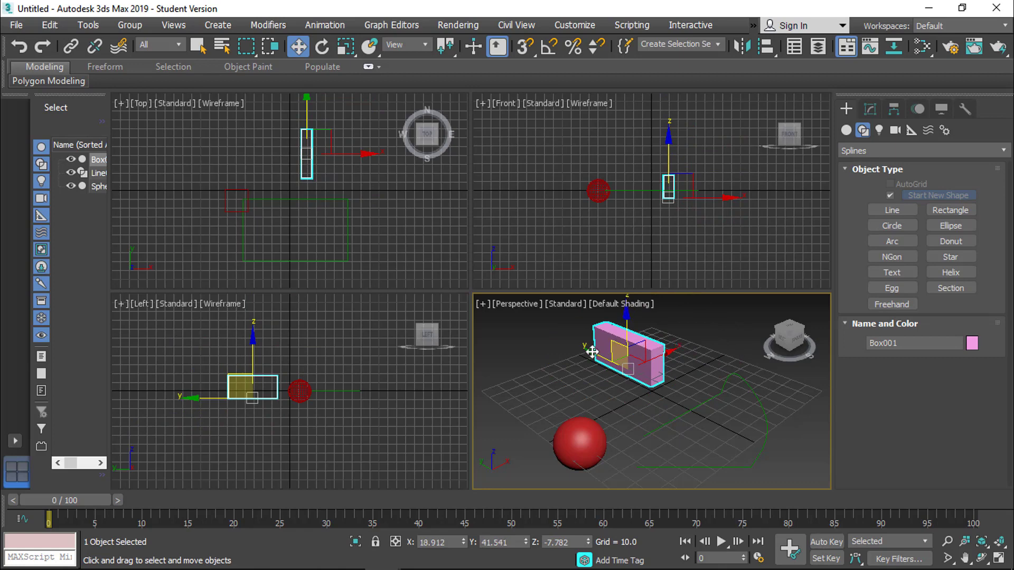
# - Shrink Box001 slightly with uniform scale and widen the Scene Explorer to show full names
pyautogui.click(346, 47)
pyautogui.moveTo(649, 362); pyautogui.dragTo(627, 391)
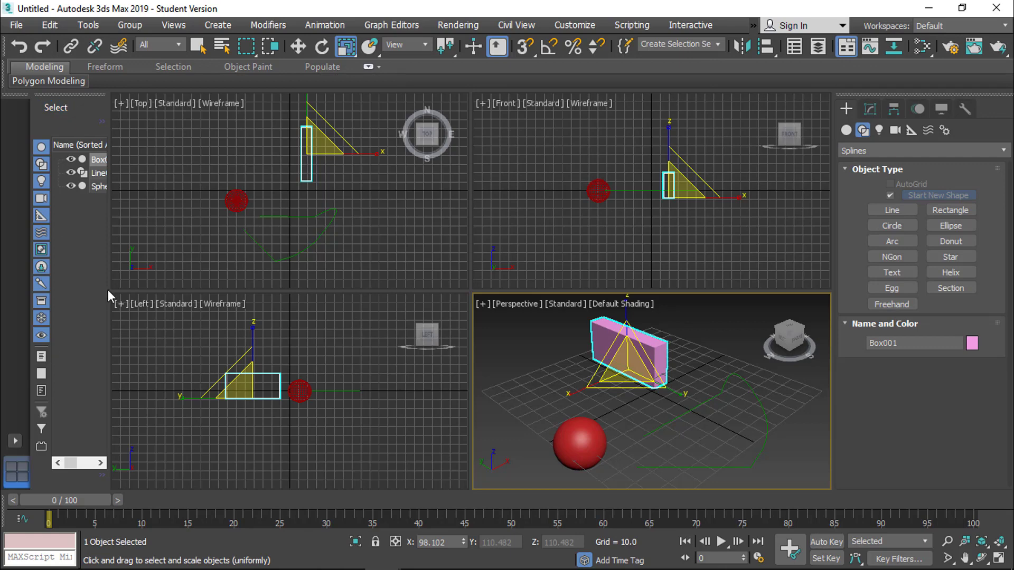
pyautogui.moveTo(110, 288); pyautogui.dragTo(260, 272)
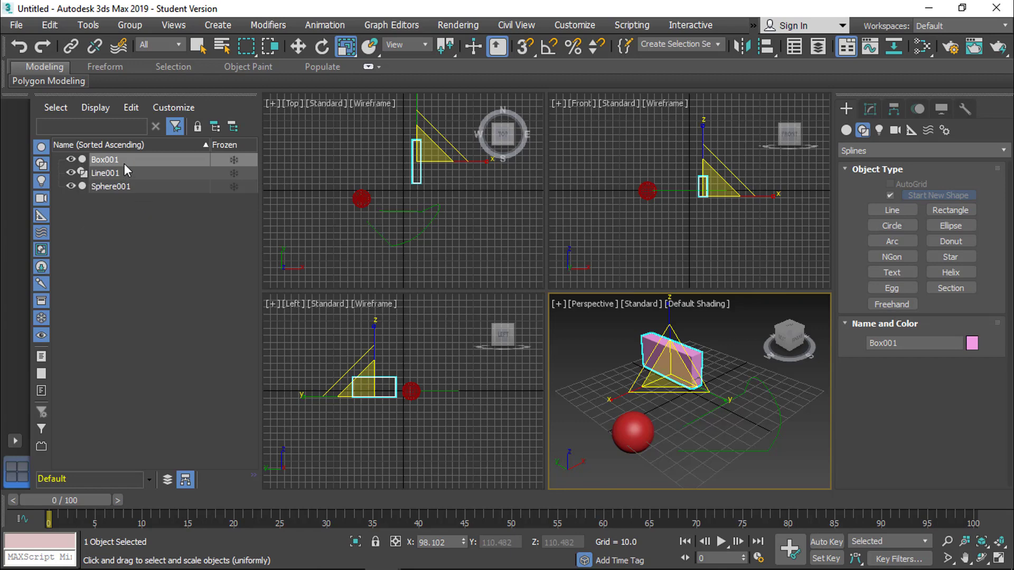
# - Select Box001, Line001 and Sphere001 in the Scene Explorer and switch scaling to non-uniform
pyautogui.doubleClick(87, 159)
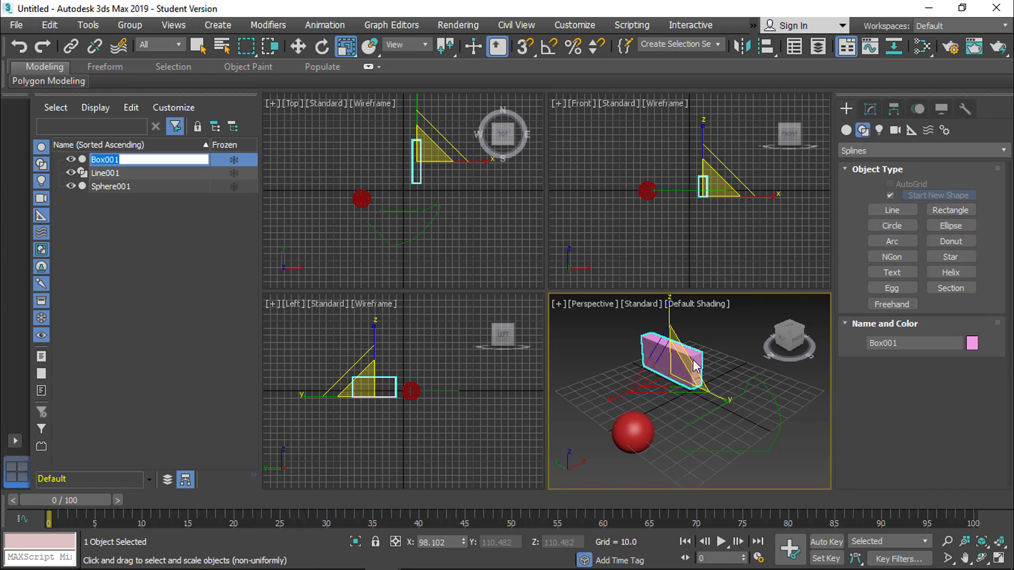
pyautogui.click(157, 268)
pyautogui.click(125, 156)
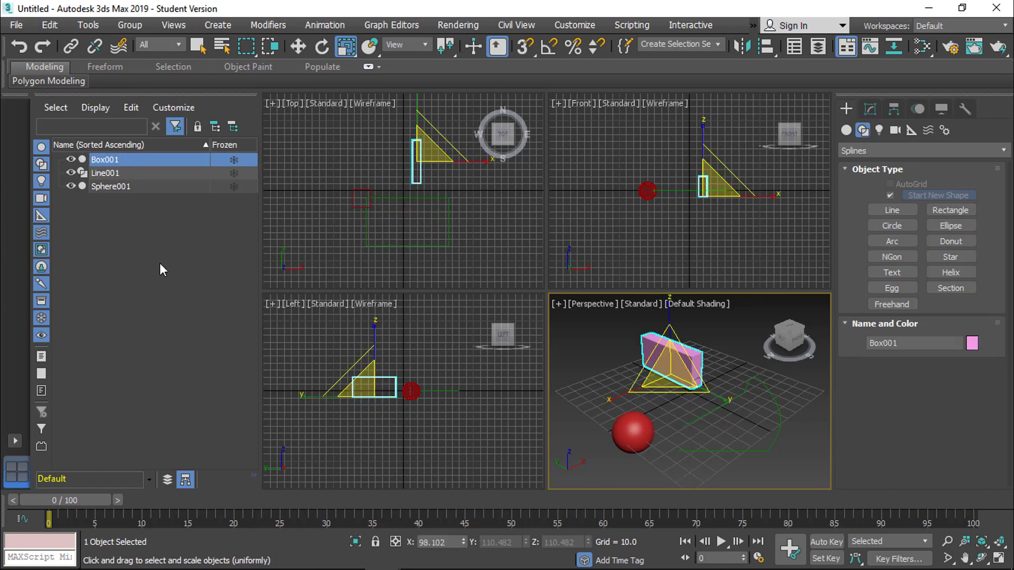
pyautogui.click(108, 178)
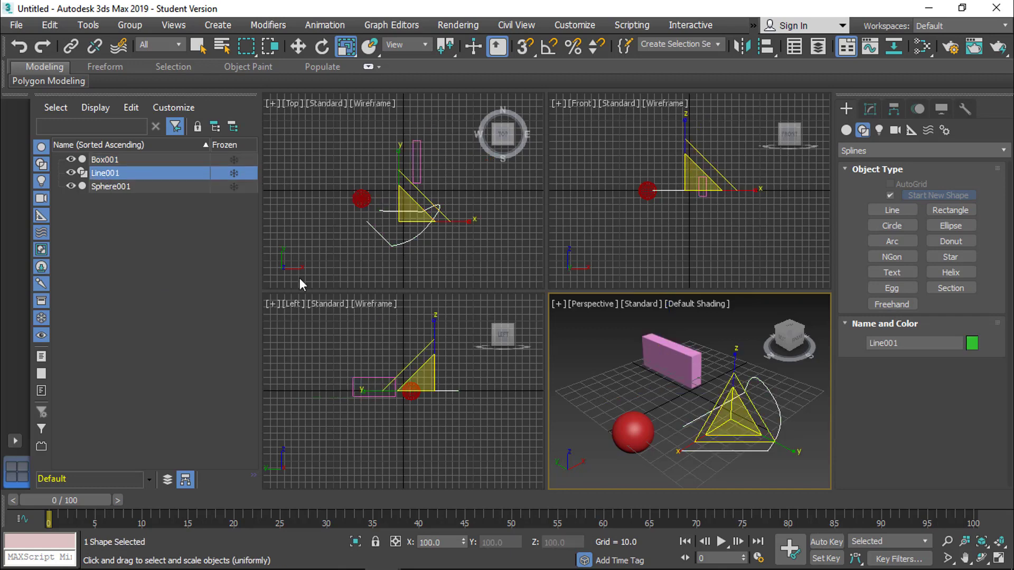
pyautogui.click(111, 188)
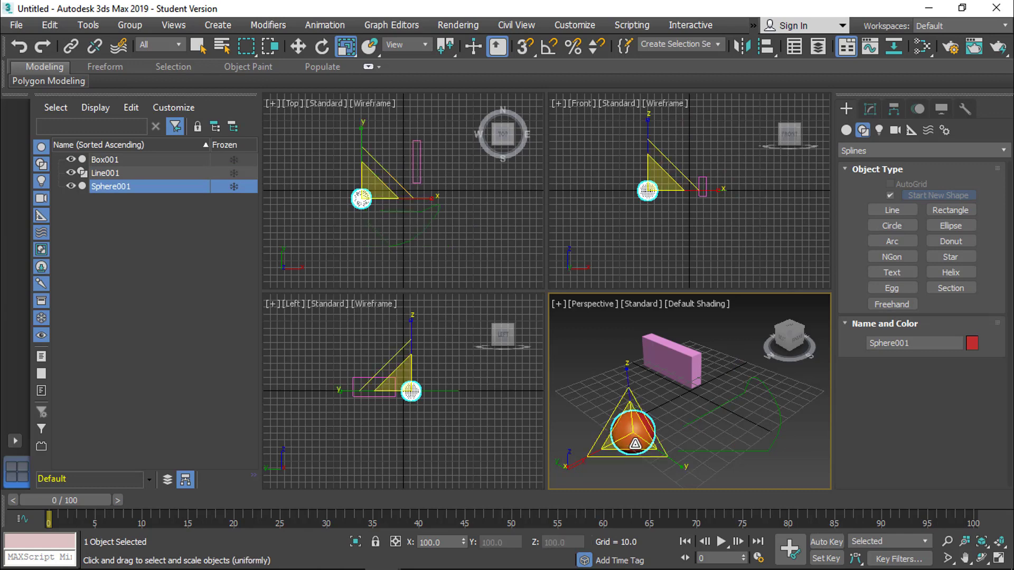
pyautogui.press('r')
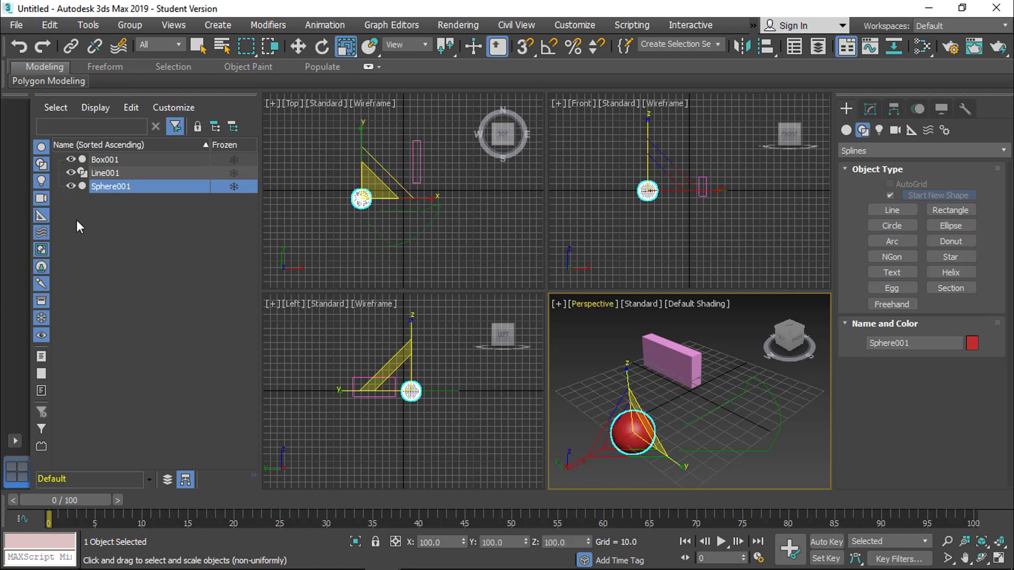
# - Hide Box001 and Line001, show them again, then freeze Box001
pyautogui.click(70, 159)
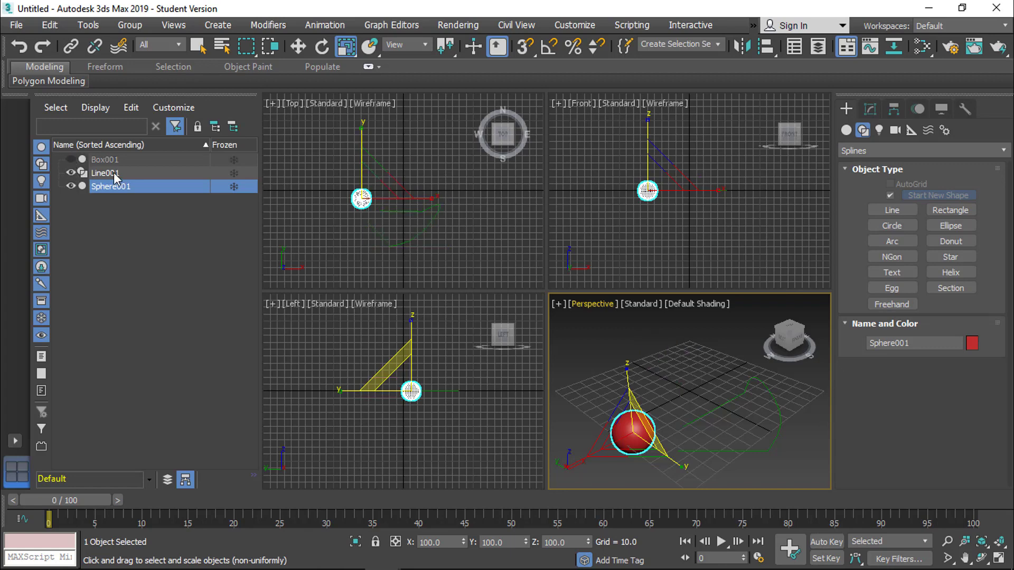
pyautogui.click(99, 255)
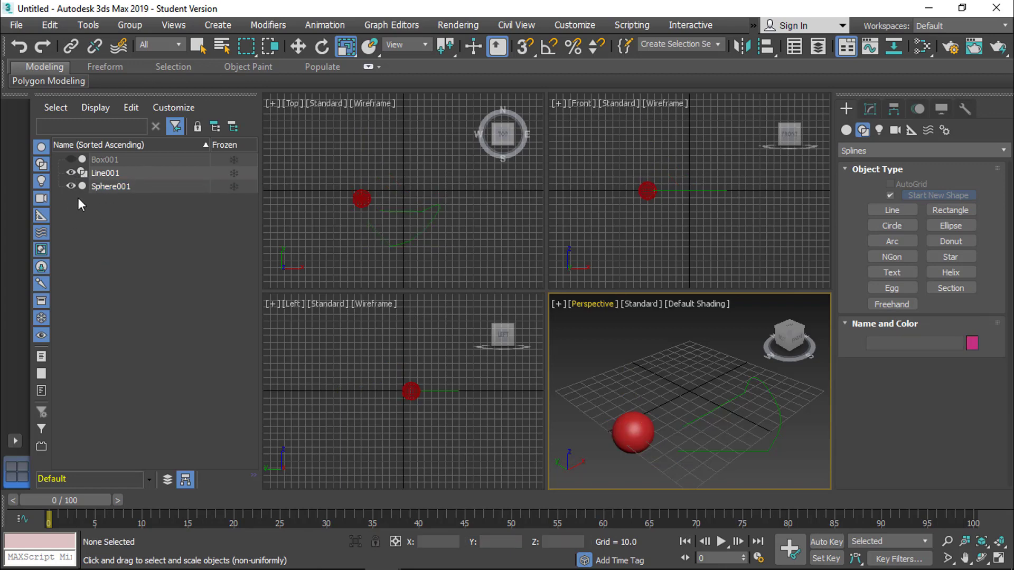
pyautogui.click(70, 173)
pyautogui.click(72, 170)
pyautogui.click(71, 159)
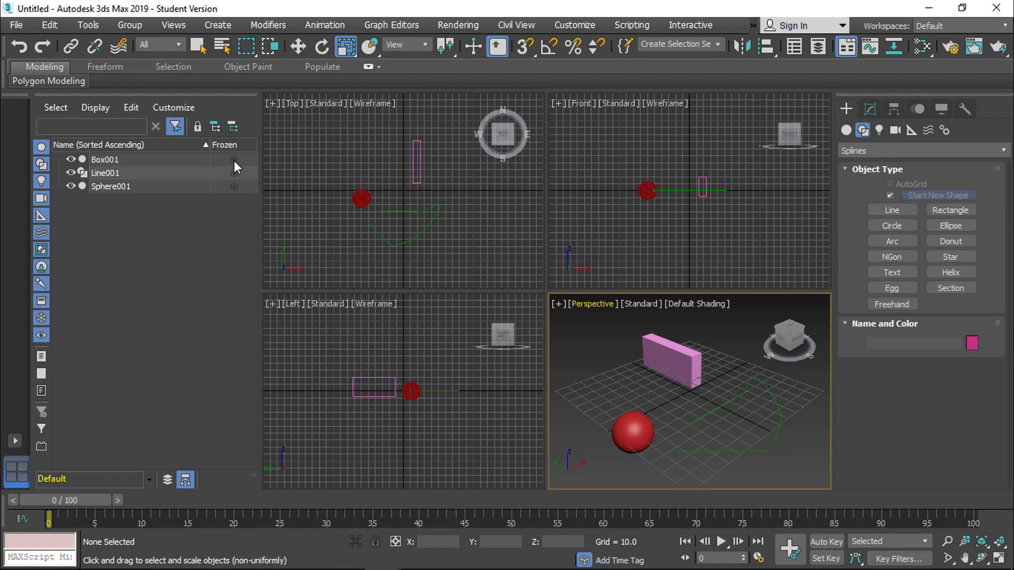
pyautogui.click(233, 160)
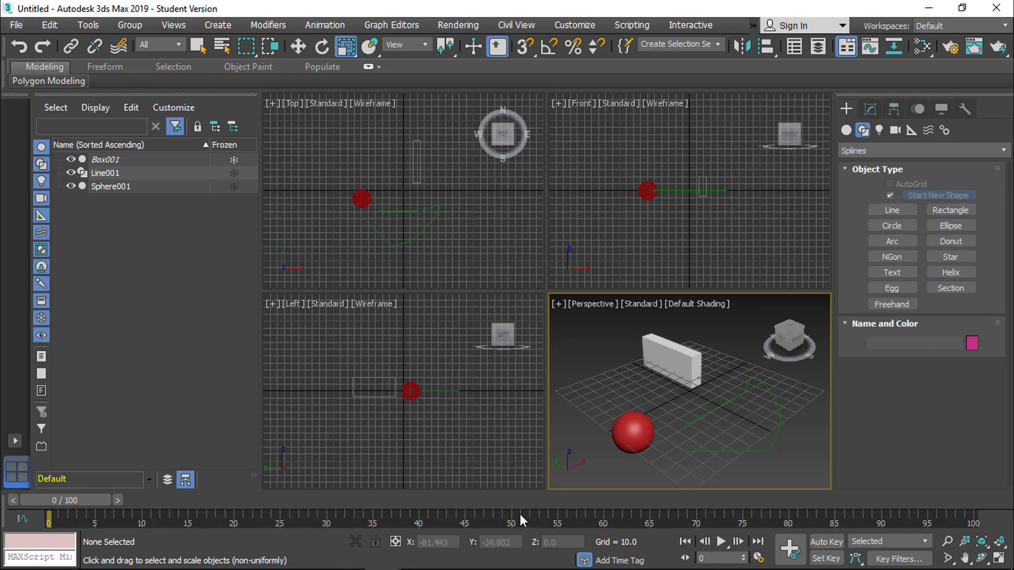
# - Zoom out the Perspective view and pan so the box, sphere and line sit smaller
pyautogui.click(949, 546)
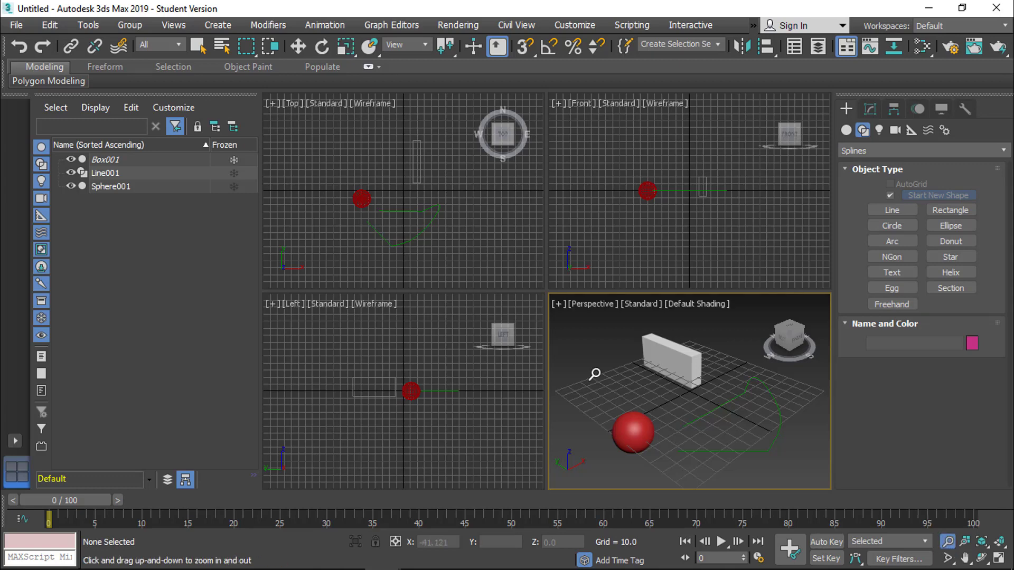
pyautogui.moveTo(580, 366); pyautogui.dragTo(579, 368)
pyautogui.scroll(6, 605, 375)
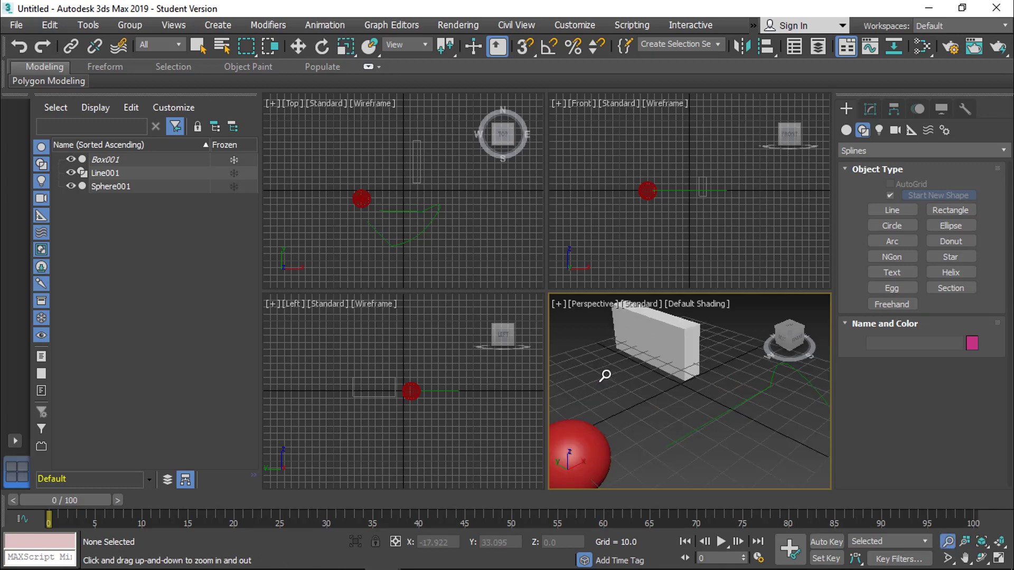
pyautogui.scroll(-5, 605, 375)
pyautogui.scroll(5, 607, 375)
pyautogui.scroll(-5, 607, 375)
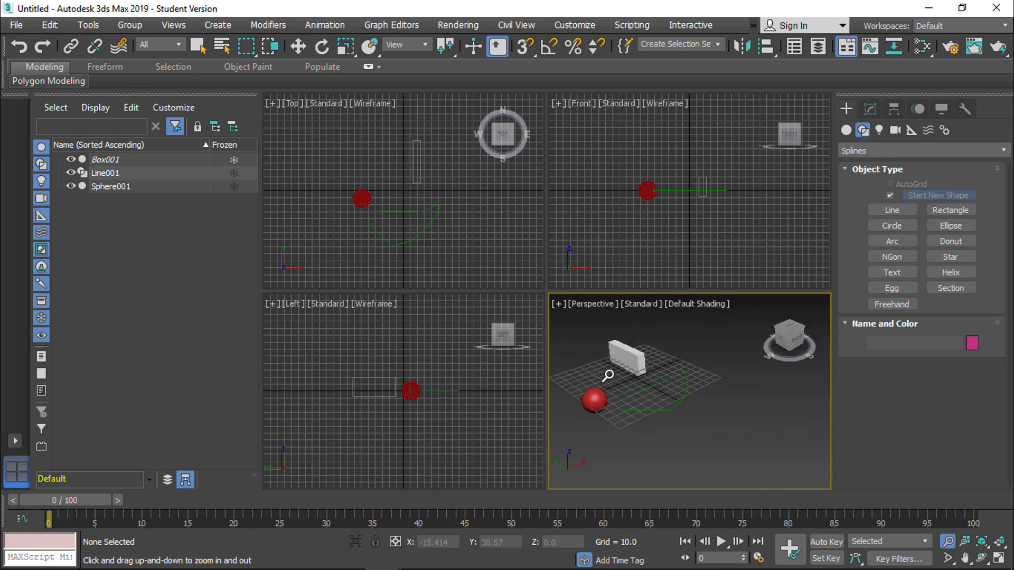
pyautogui.scroll(5, 608, 375)
pyautogui.scroll(-5, 608, 375)
pyautogui.scroll(5, 608, 376)
pyautogui.scroll(-5, 608, 376)
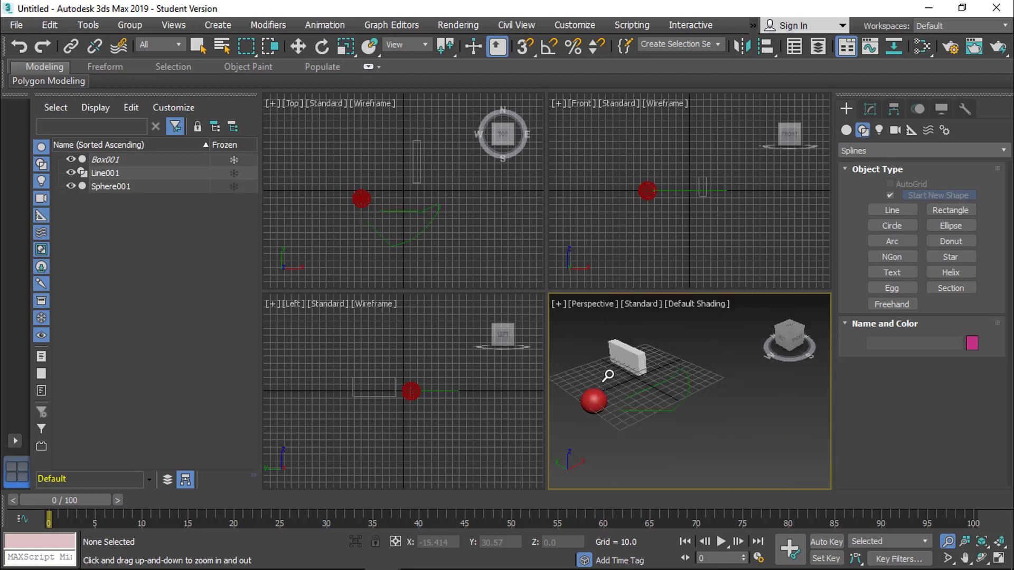
pyautogui.click(965, 558)
pyautogui.moveTo(636, 410); pyautogui.dragTo(684, 422)
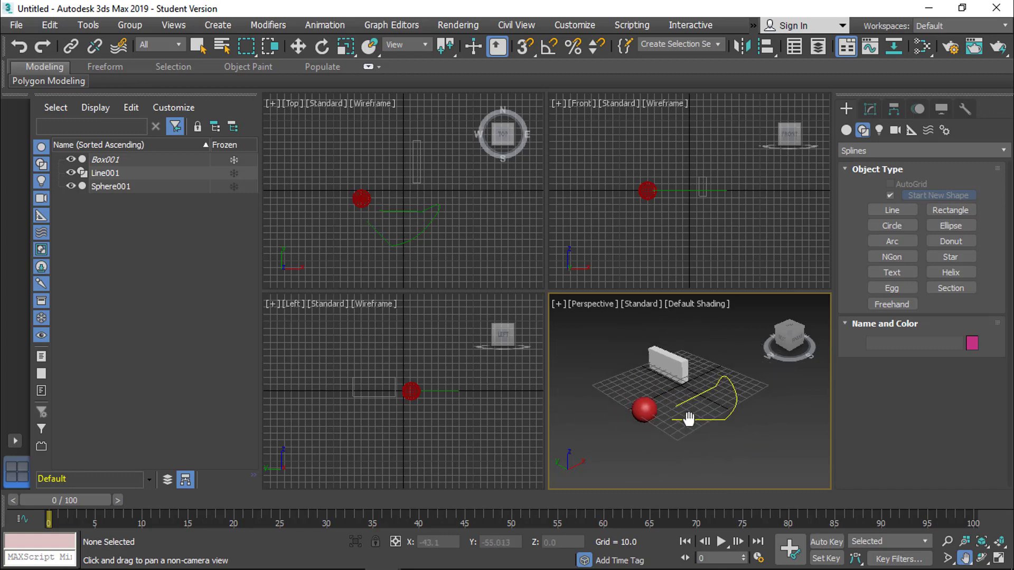